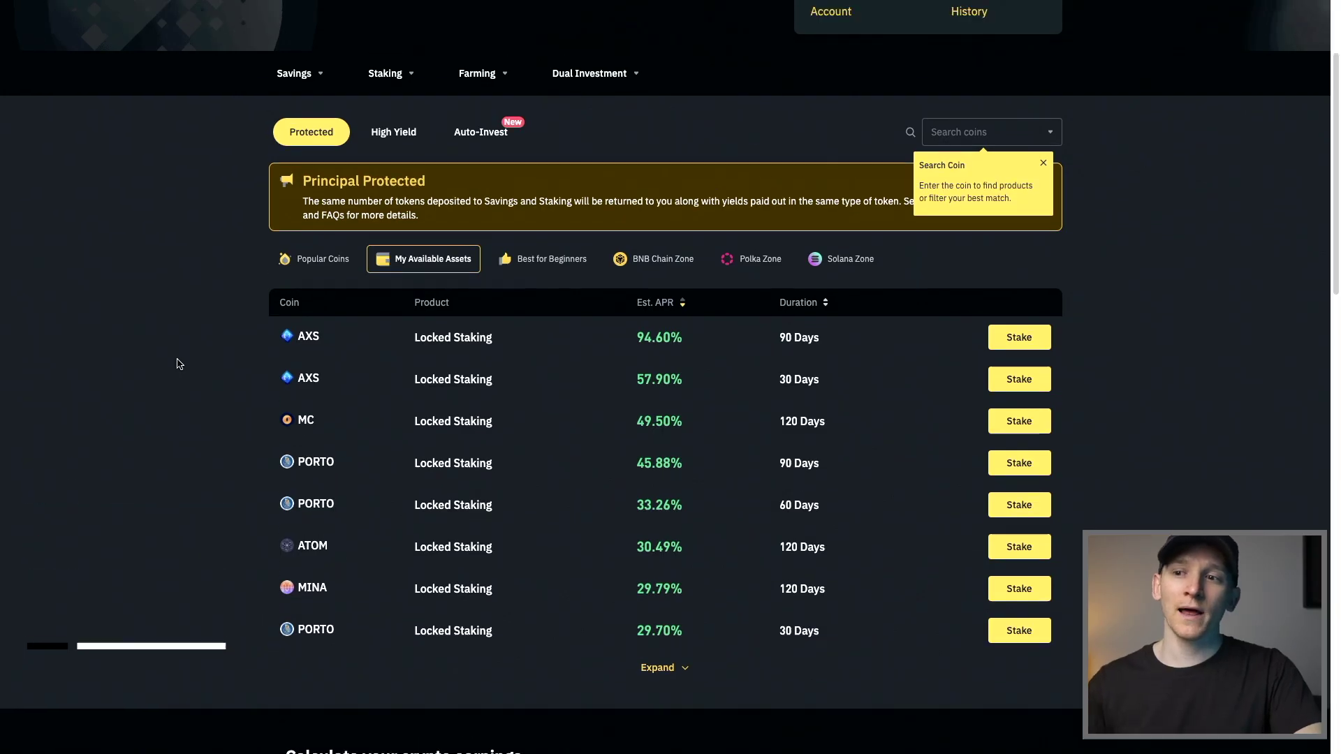
Go from the Earn Staking options to the Locked Staking page listing WOO at 10.9% APR.
scroll(178, 363, up, 3)
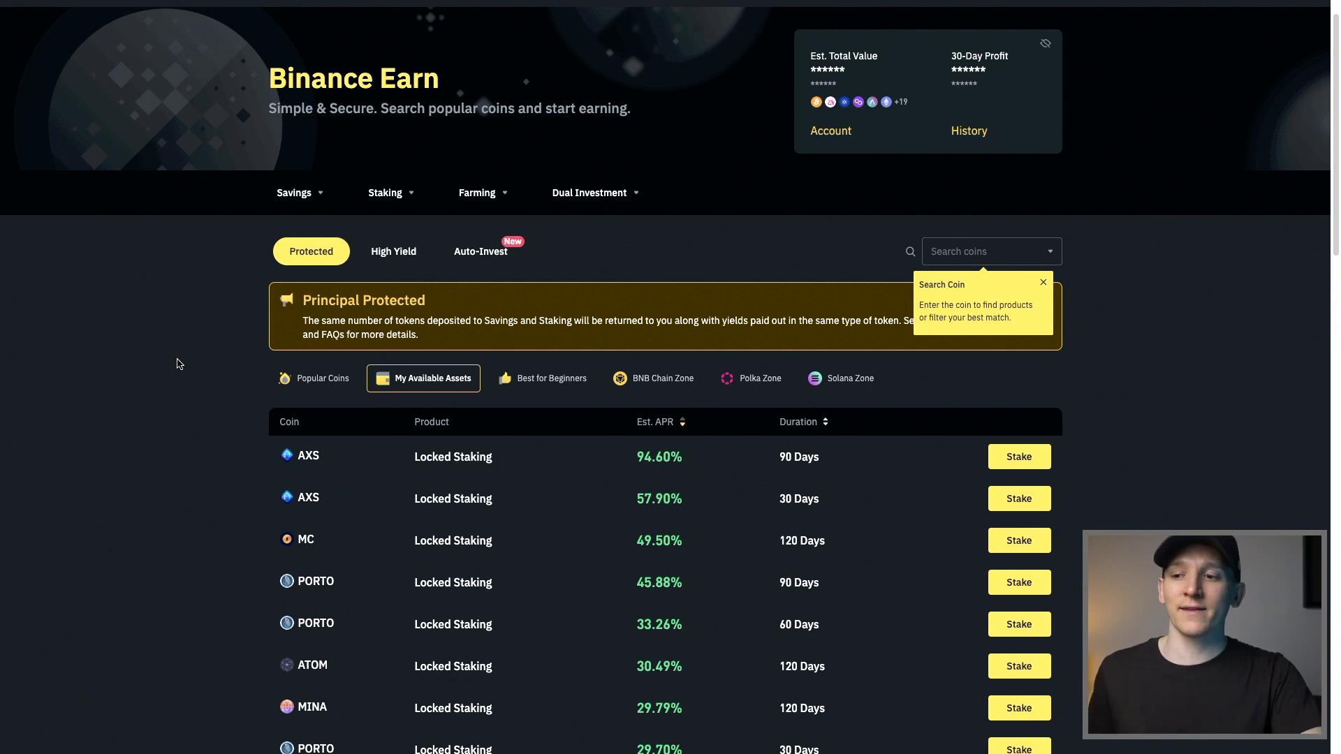
scroll(179, 363, down, 1)
scroll(178, 363, up, 2)
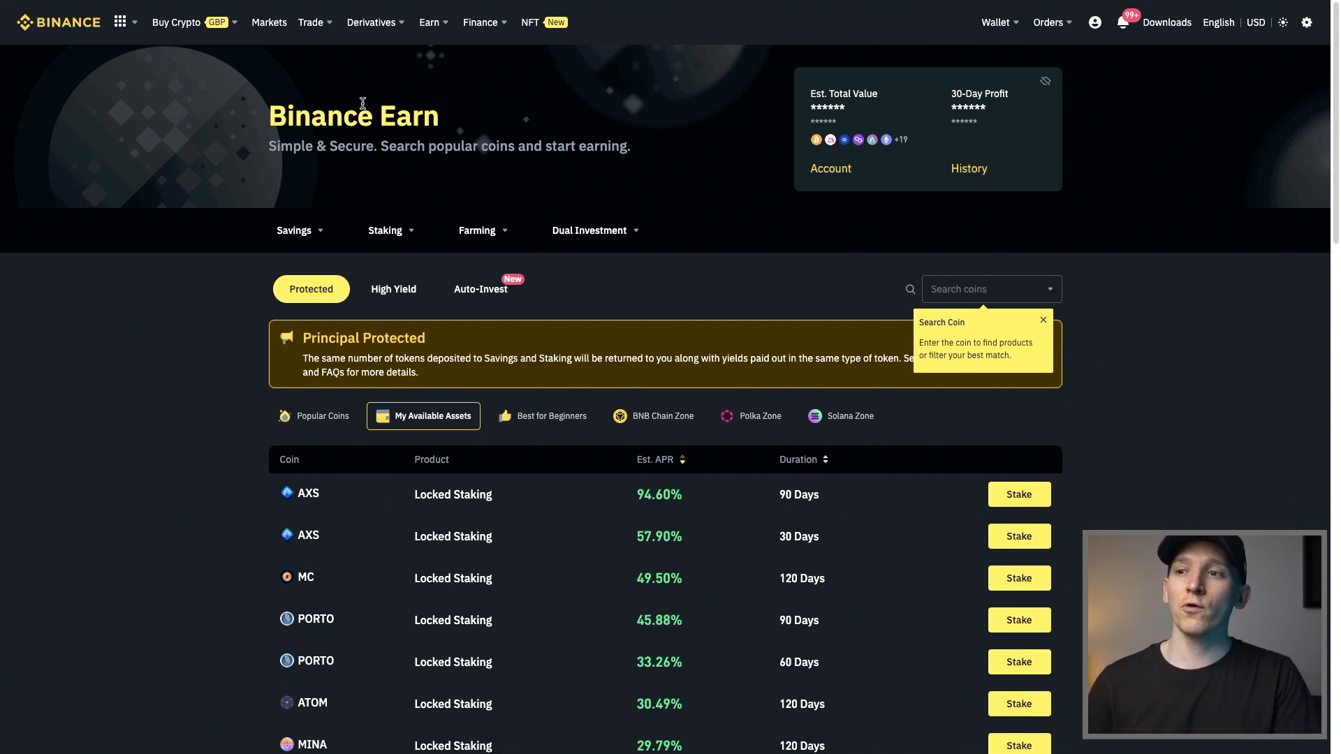
mouse_move(432, 29)
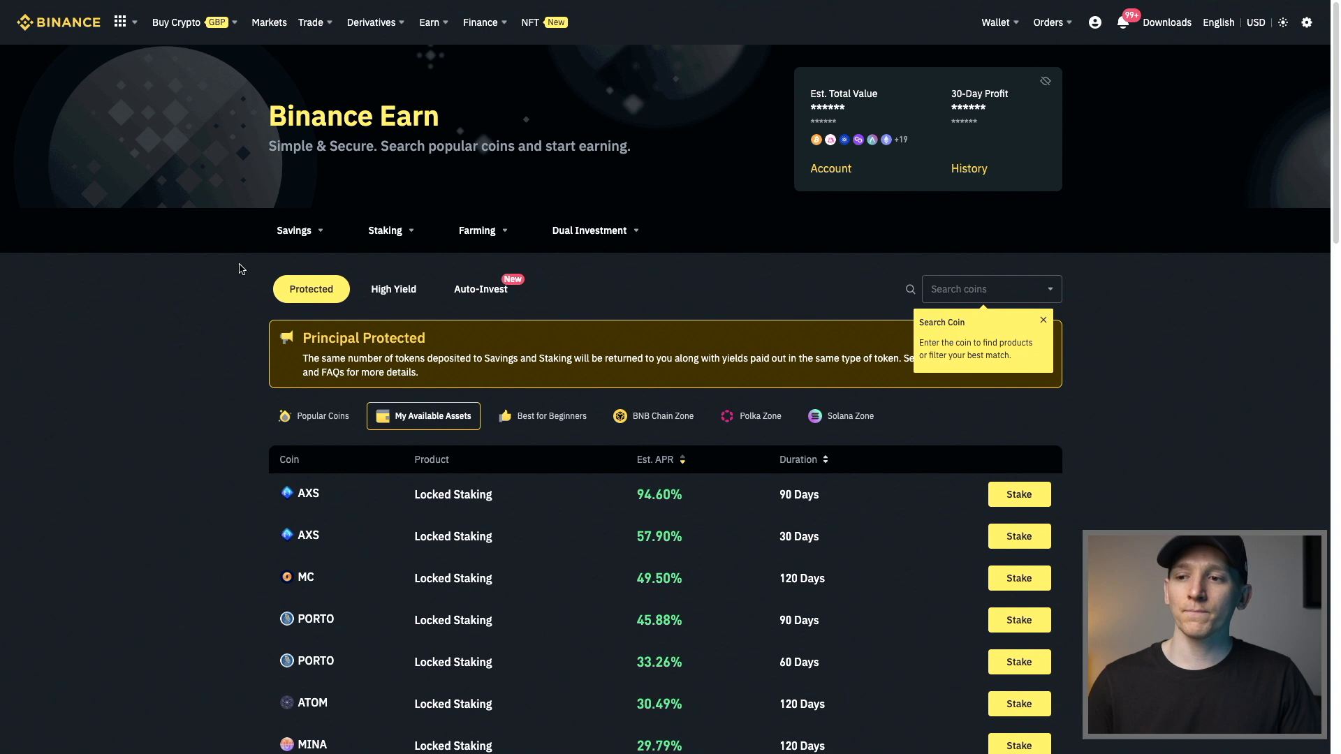
scroll(239, 278, down, 2)
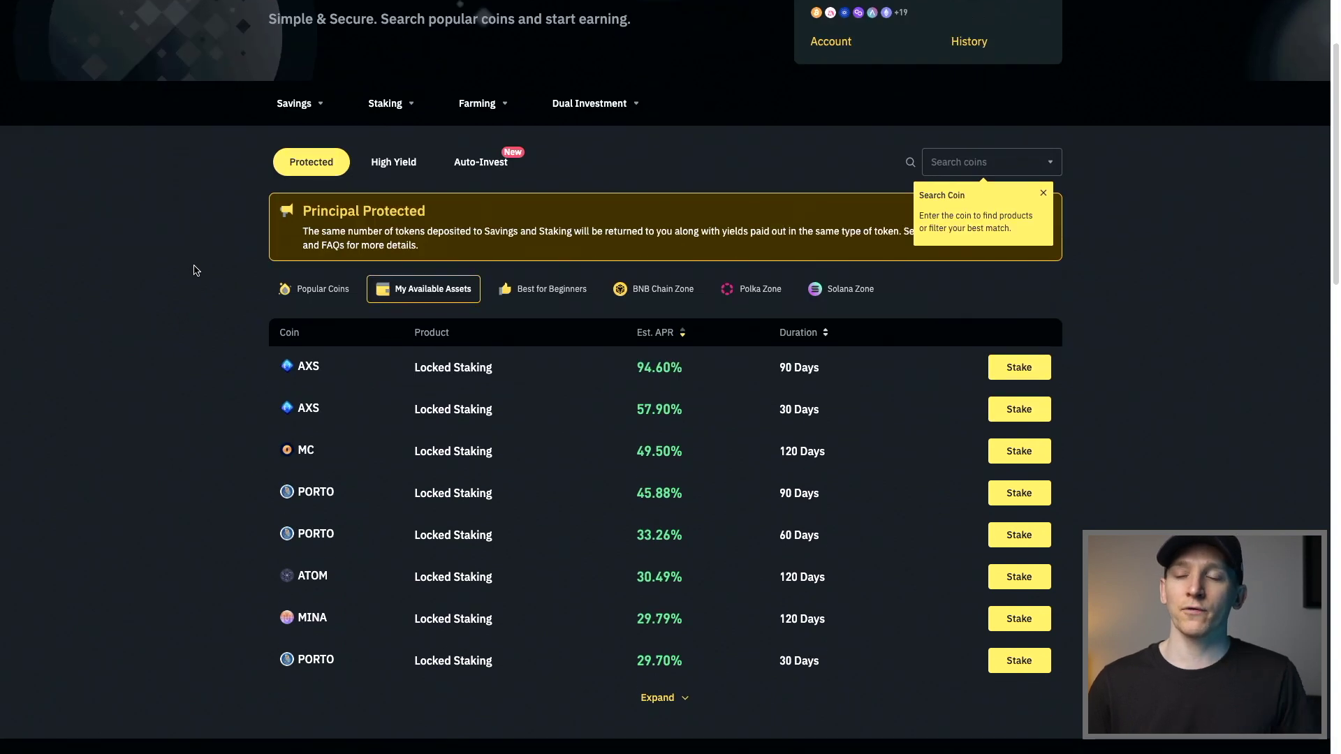
scroll(196, 270, up, 2)
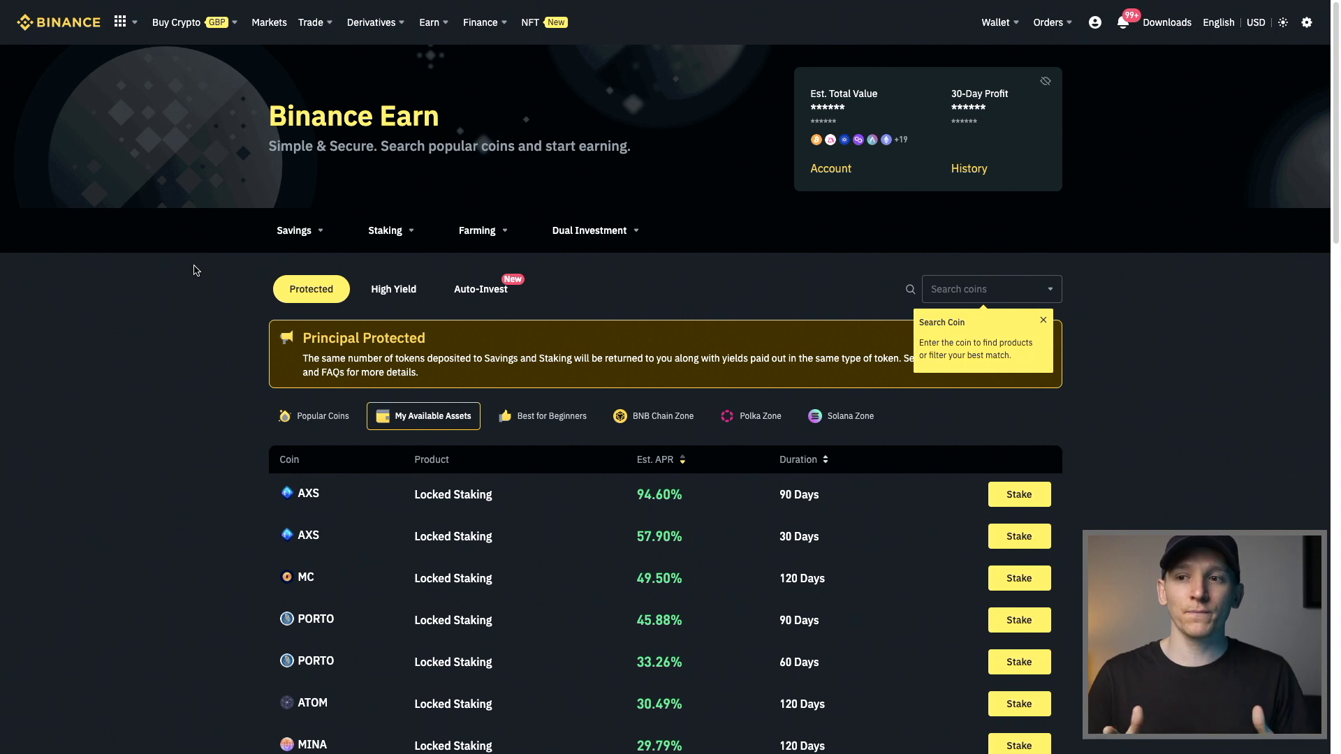
mouse_move(294, 235)
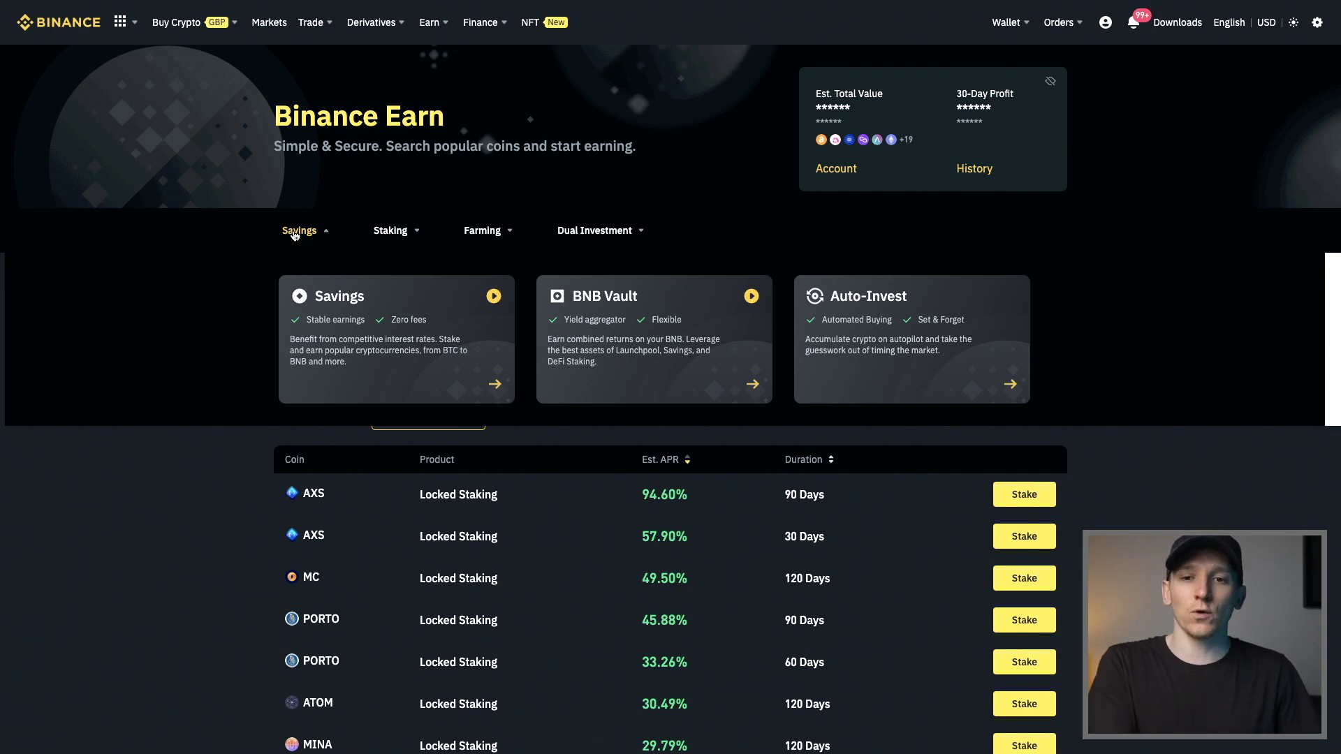
mouse_move(390, 235)
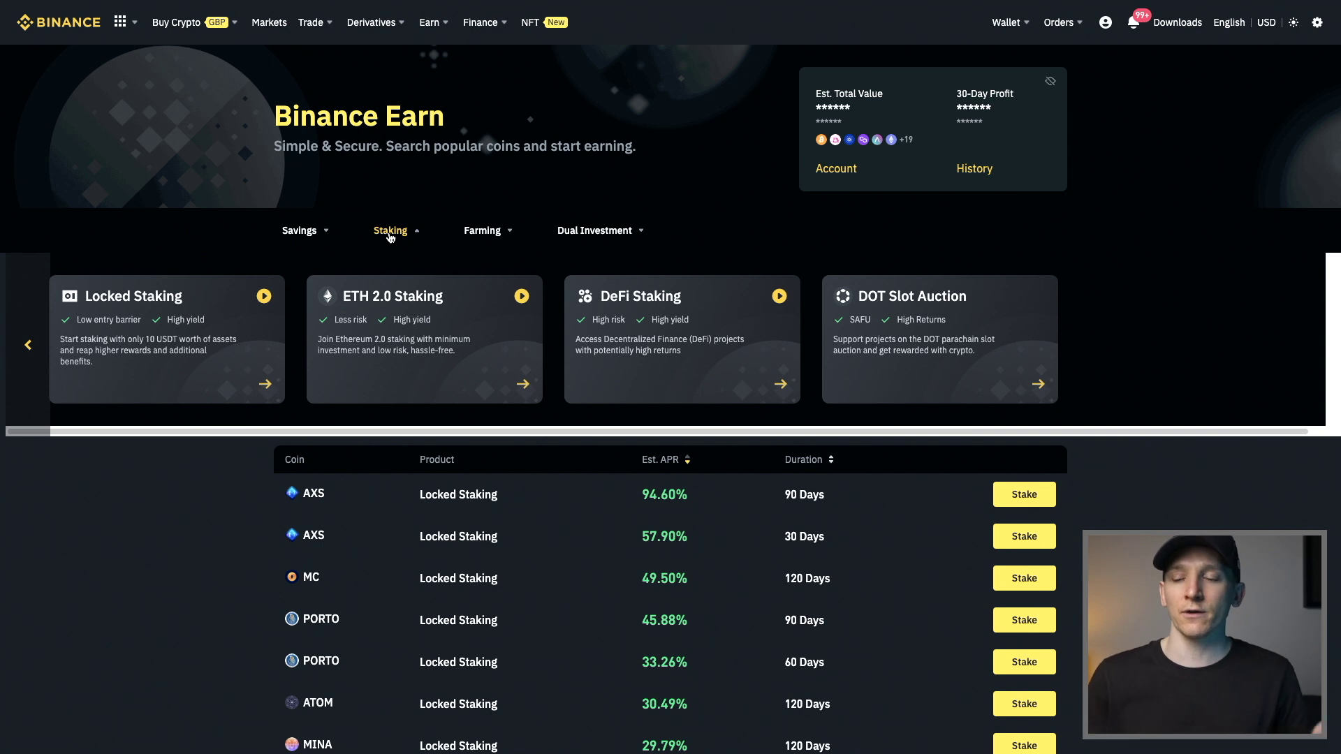
click(390, 236)
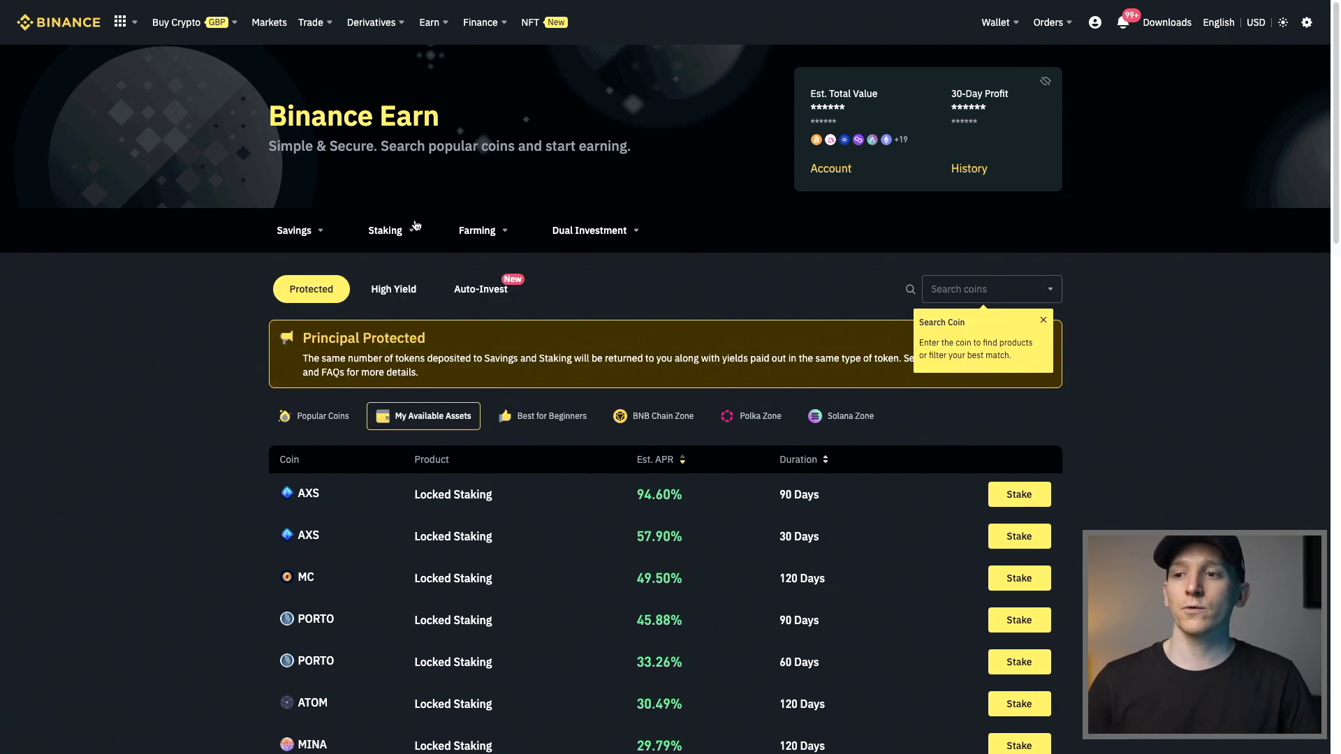
click(393, 239)
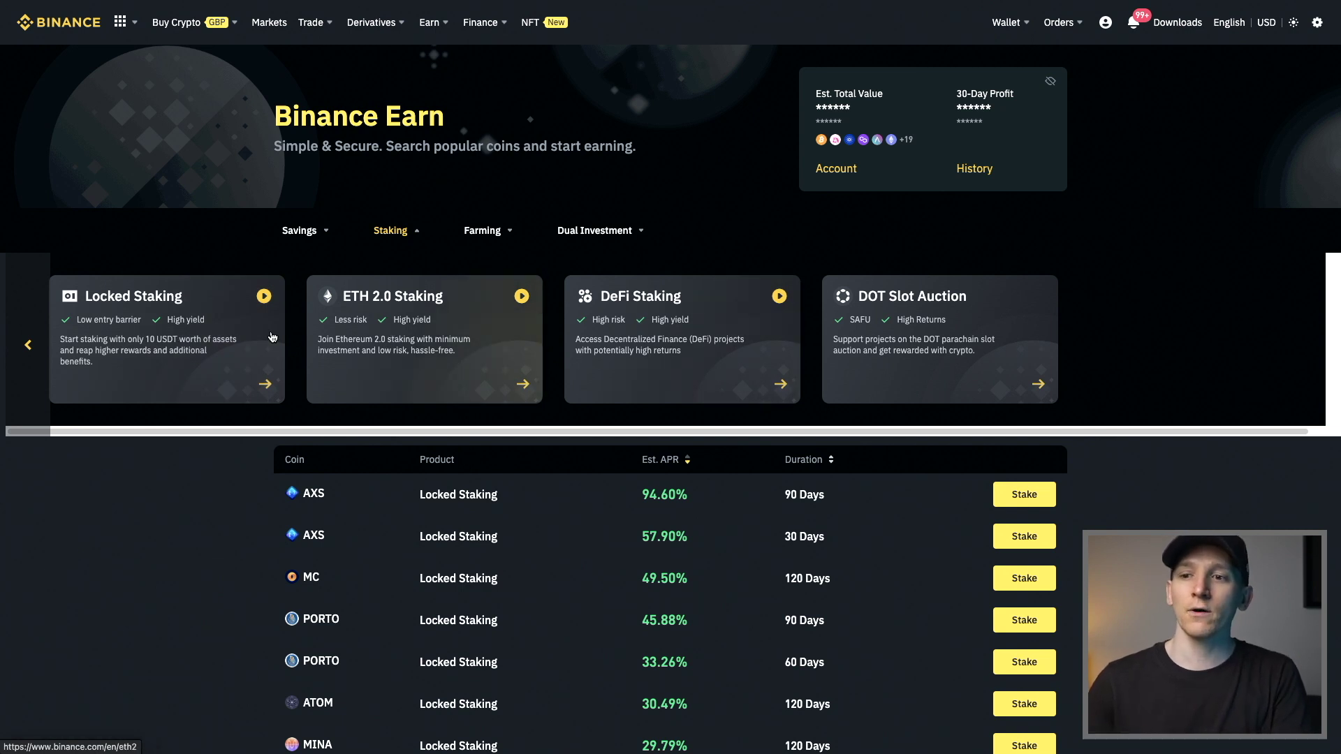
click(132, 306)
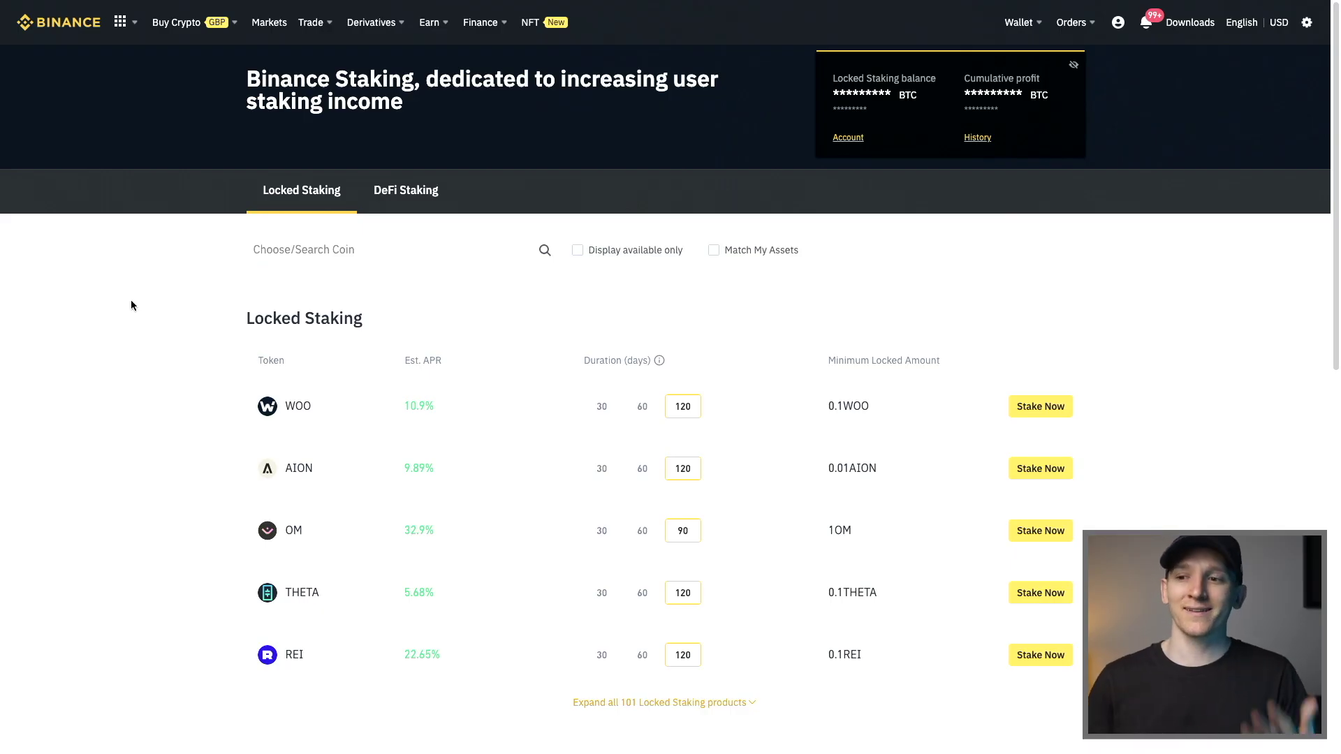
Search Locked Staking for 'ada' to find its sold-out 16.29% offer, then clear the search.
scroll(162, 299, down, 1)
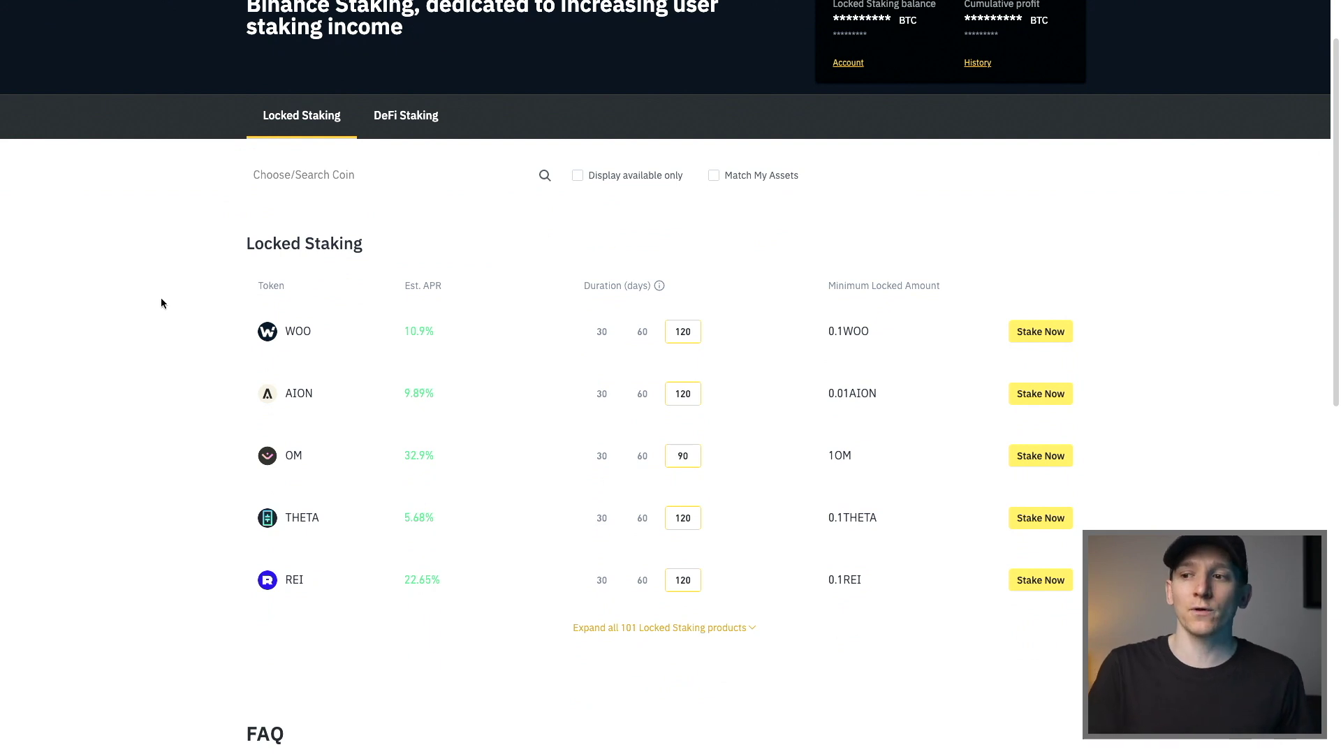
scroll(160, 303, down, 1)
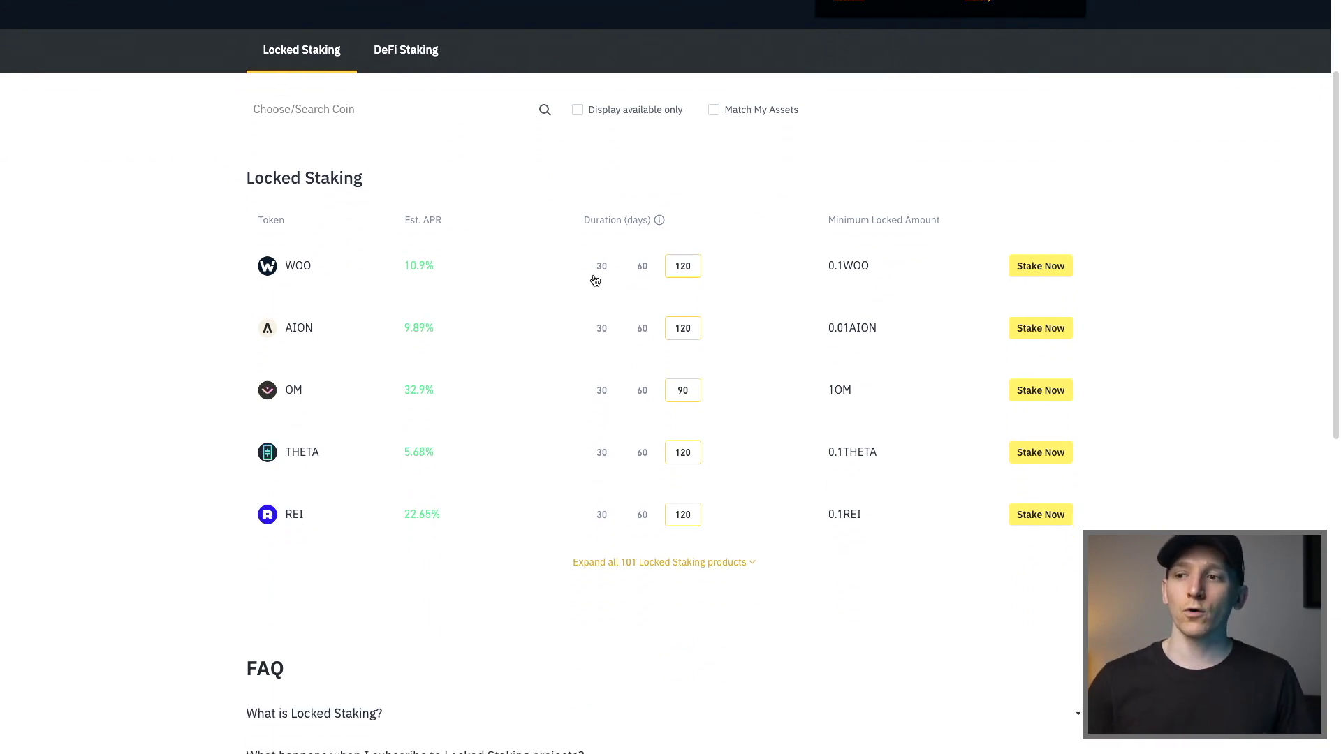
scroll(254, 291, up, 2)
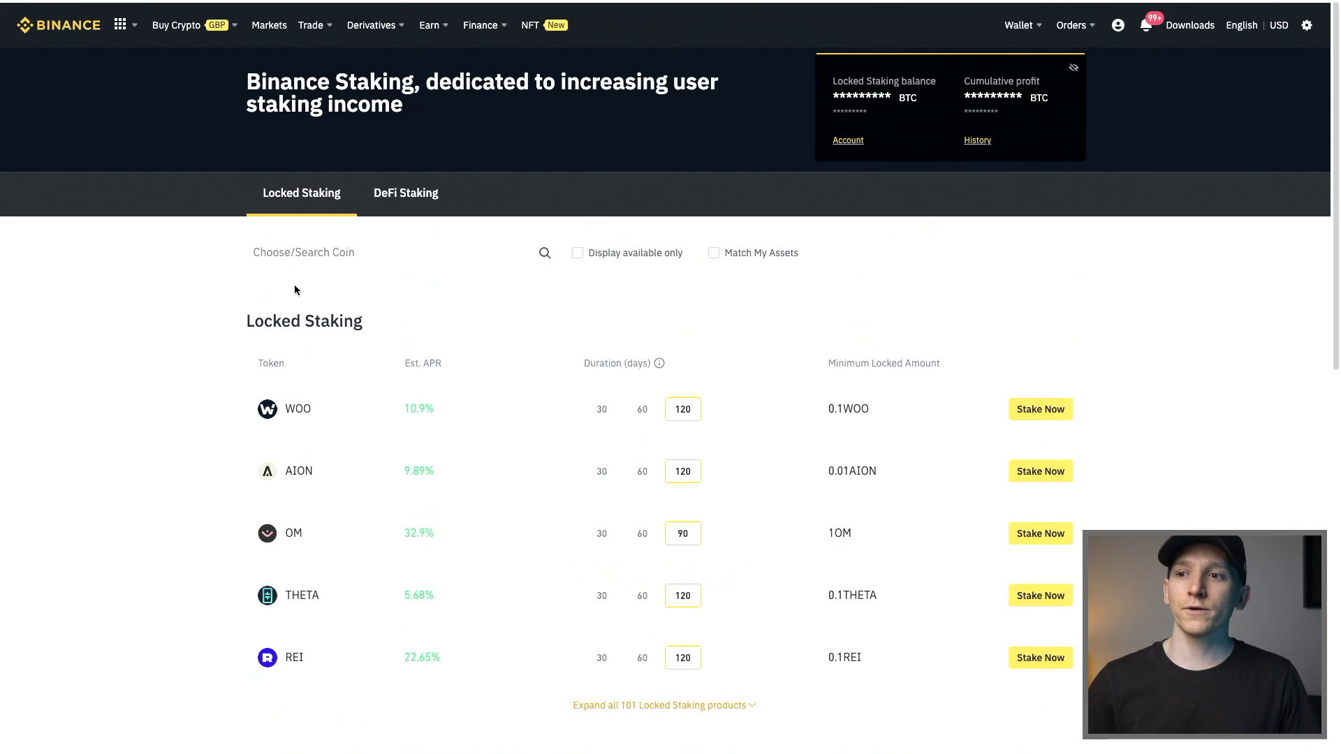
click(316, 252)
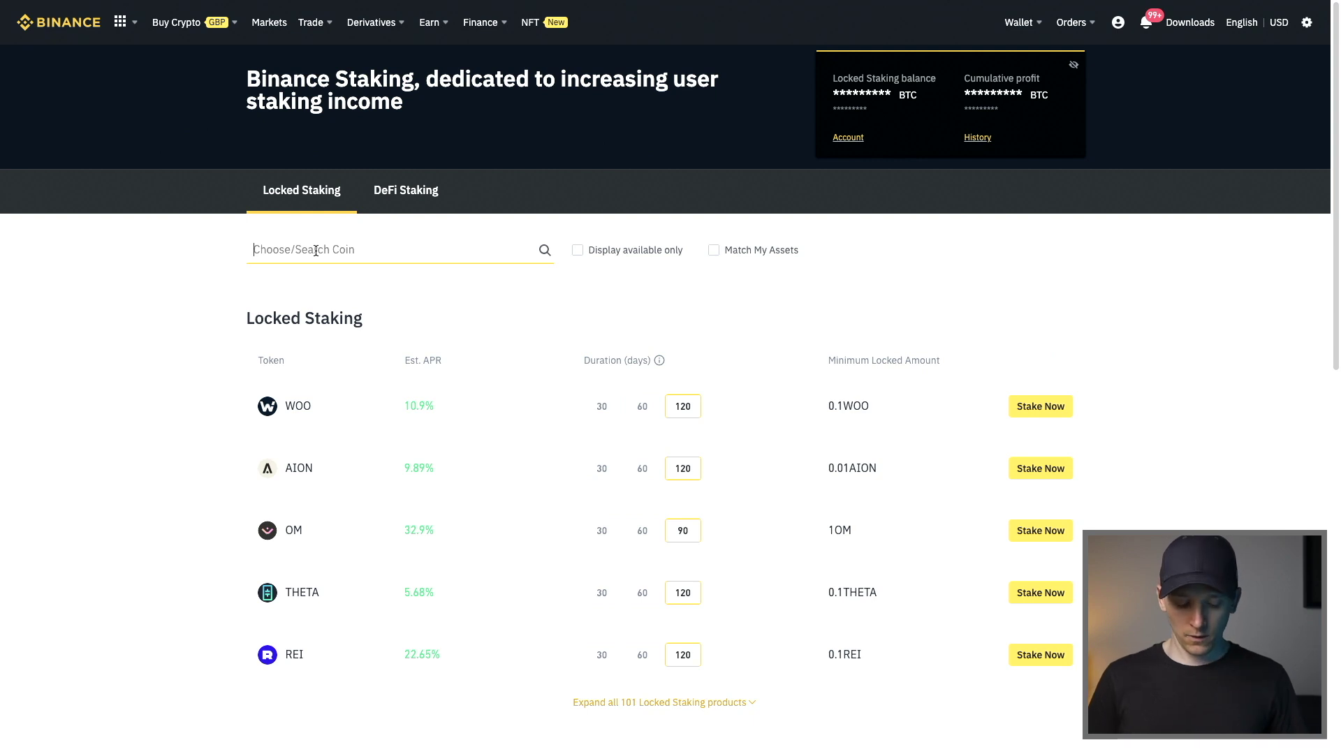
text(ada)
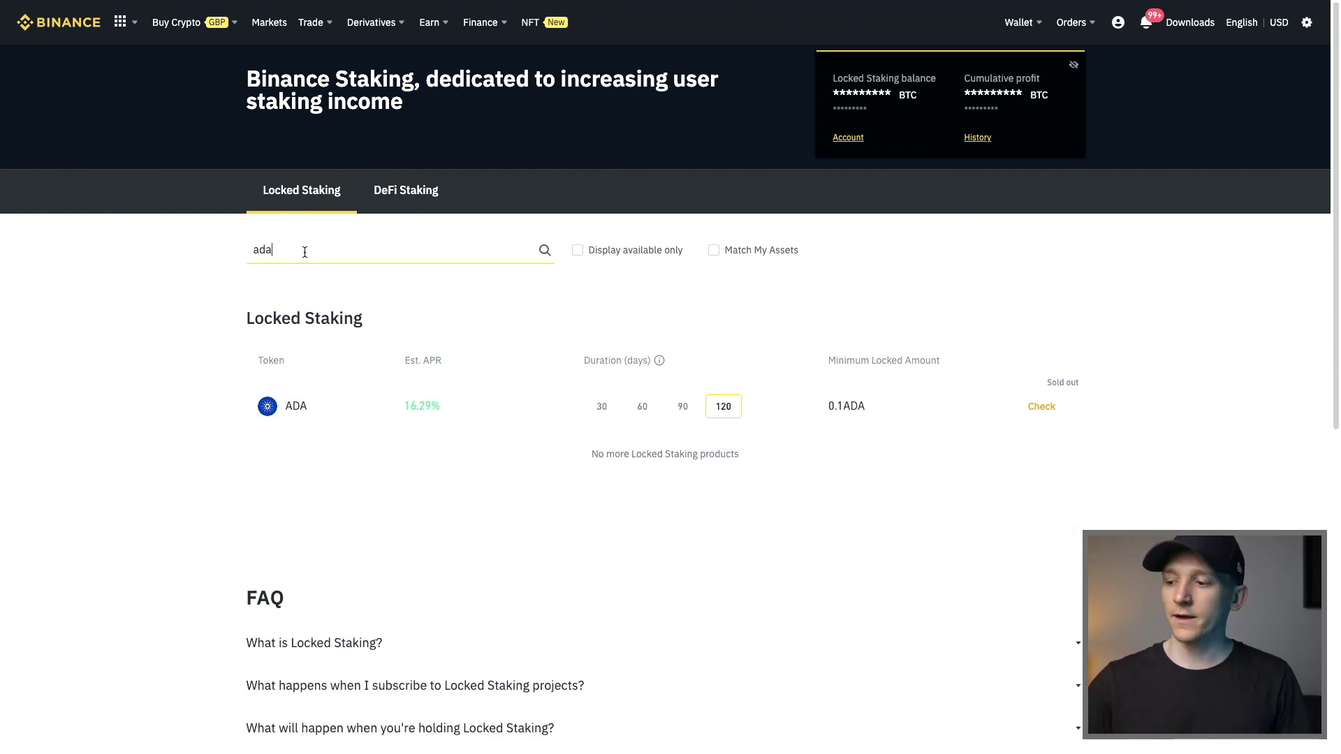
key(BackSpace)
key(BackSpace)
key(BackSpace)
Browse the full Locked Staking list again and start typing 'ad' into the coin search.
scroll(523, 381, down, 3)
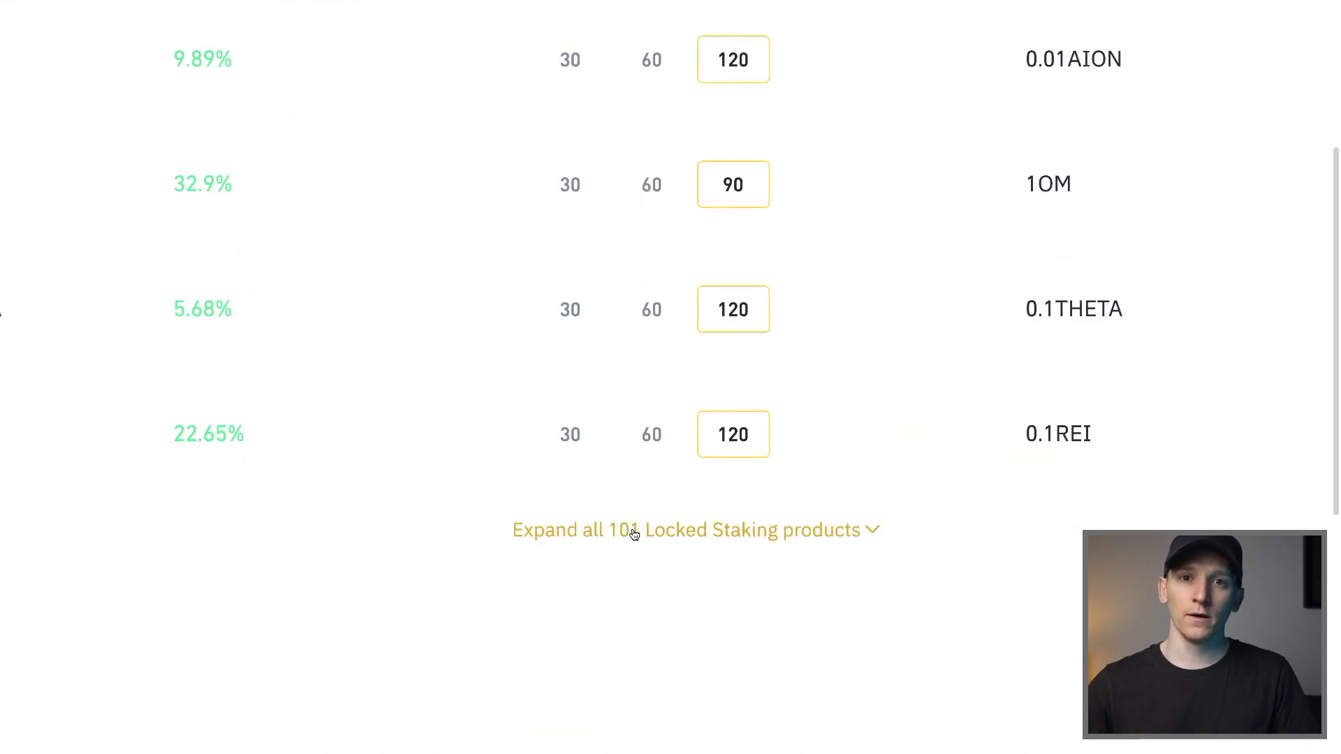
scroll(362, 509, up, 2)
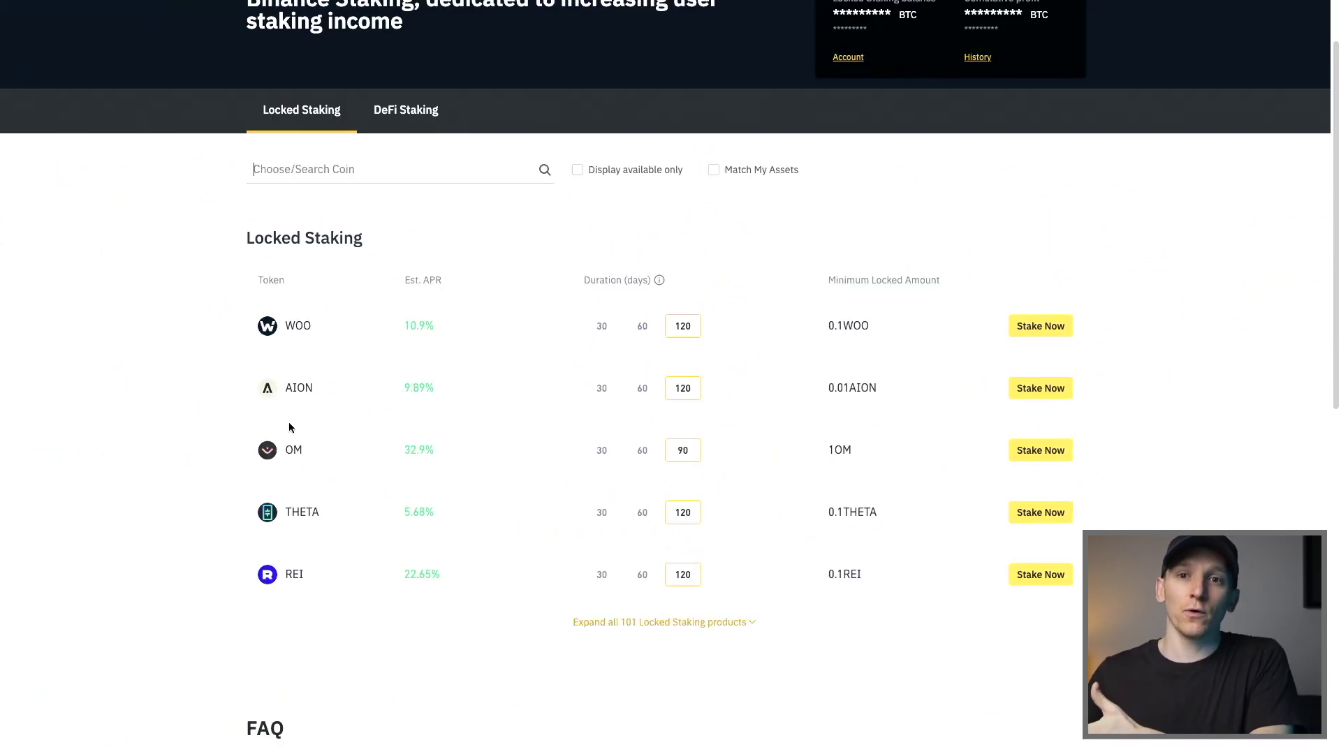
scroll(178, 389, up, 1)
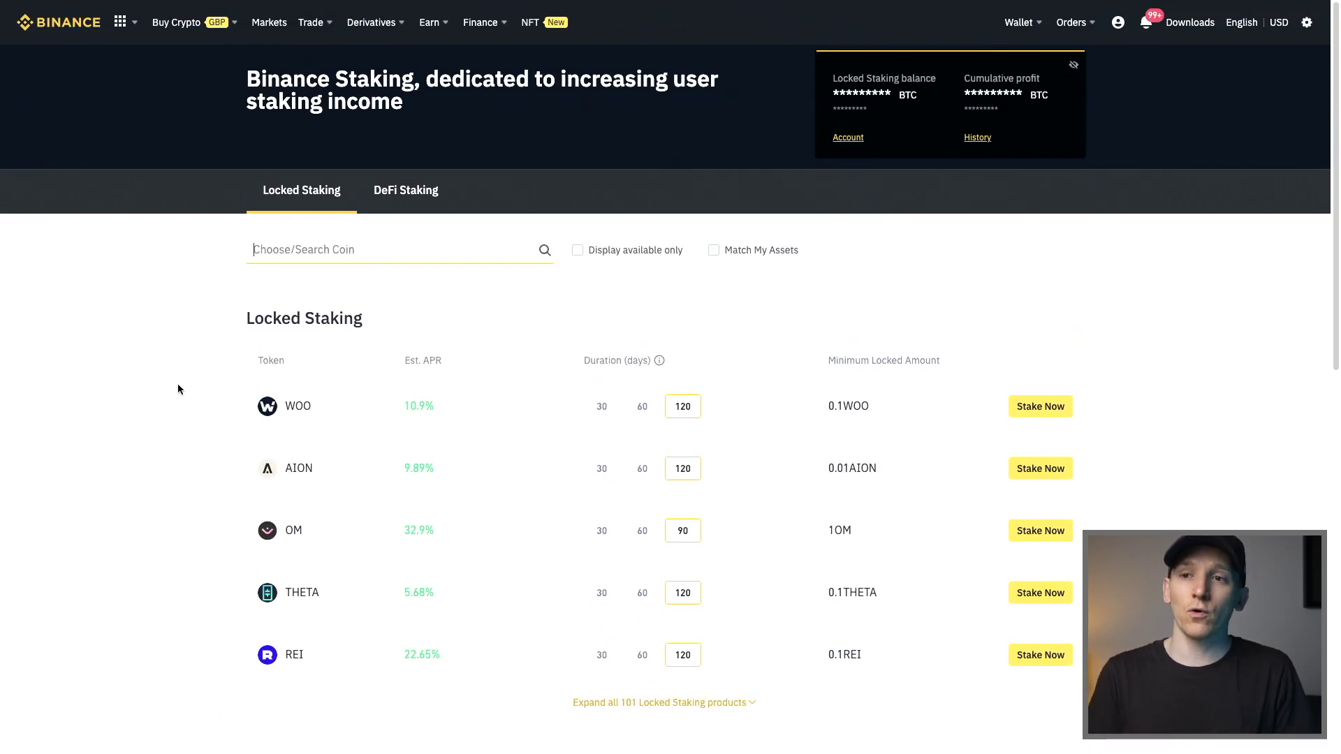
scroll(191, 383, down, 2)
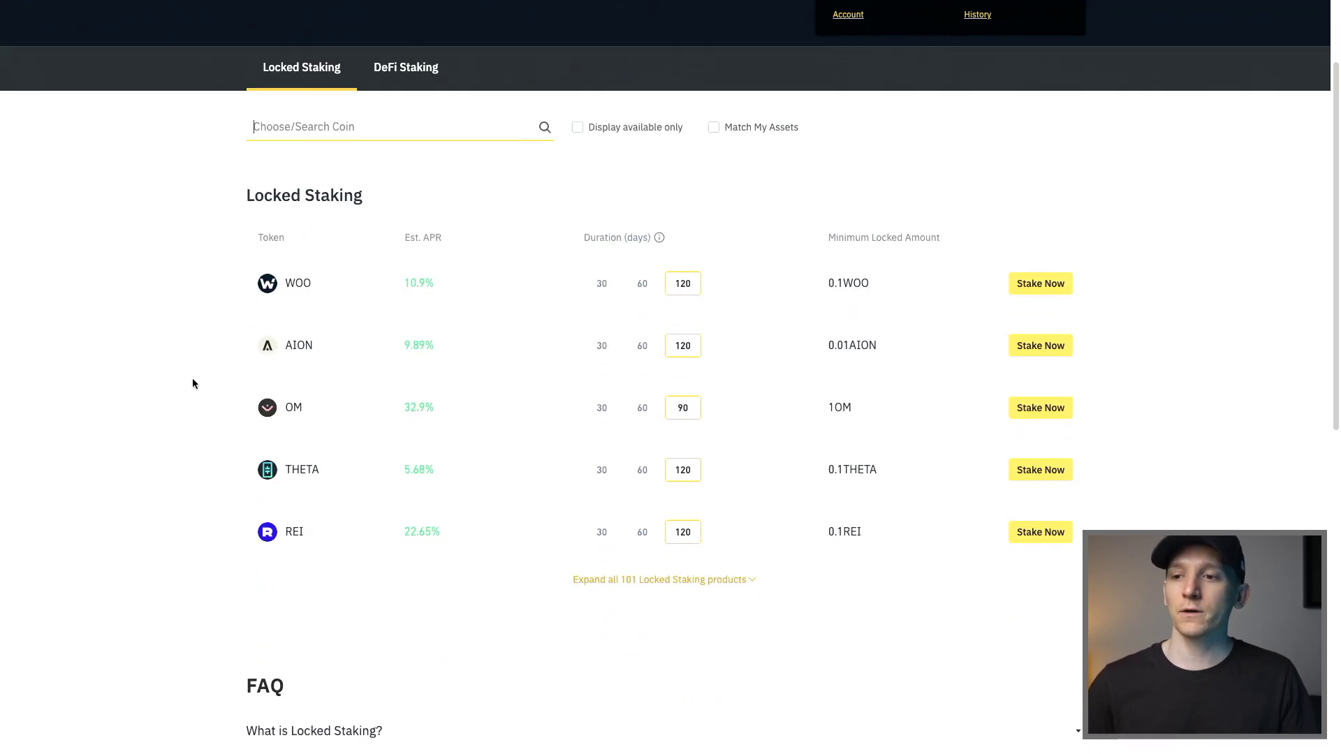
text(ada)
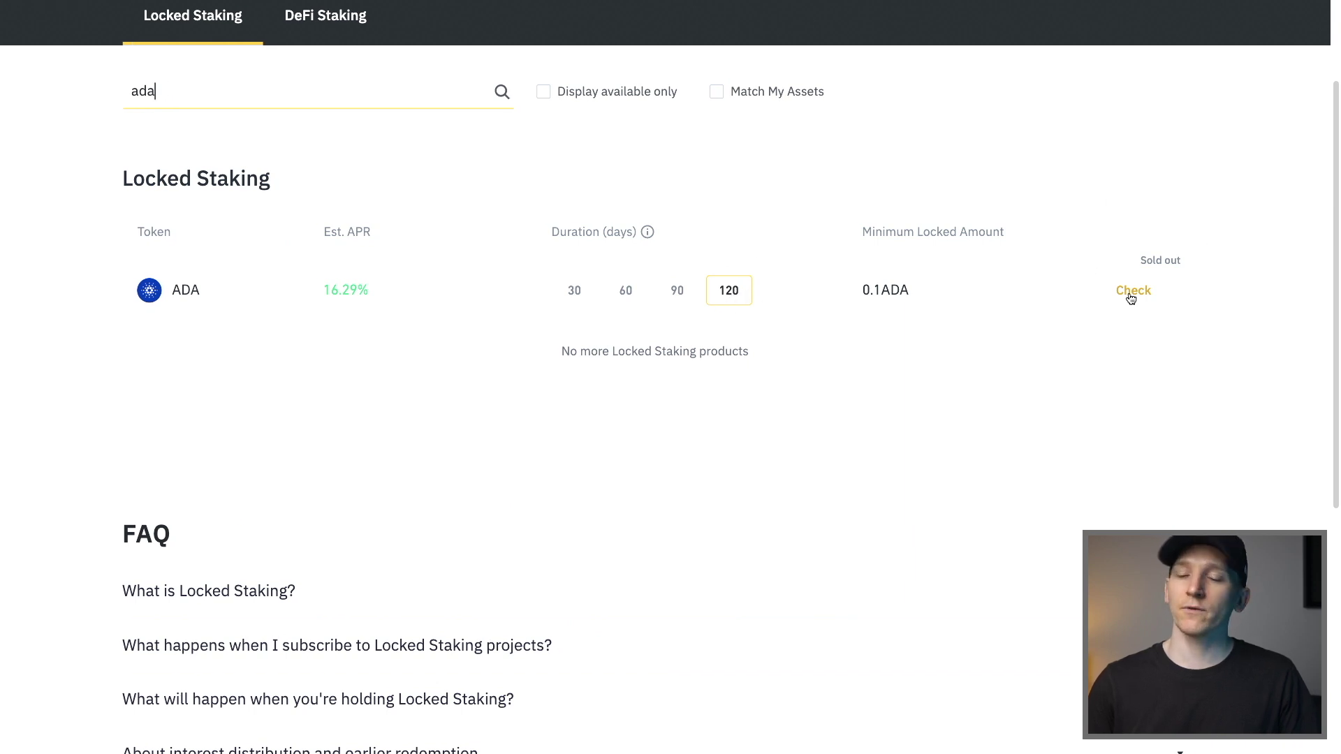
Compare ADA's 90-, 60- and 30-day Locked Staking durations.
click(674, 299)
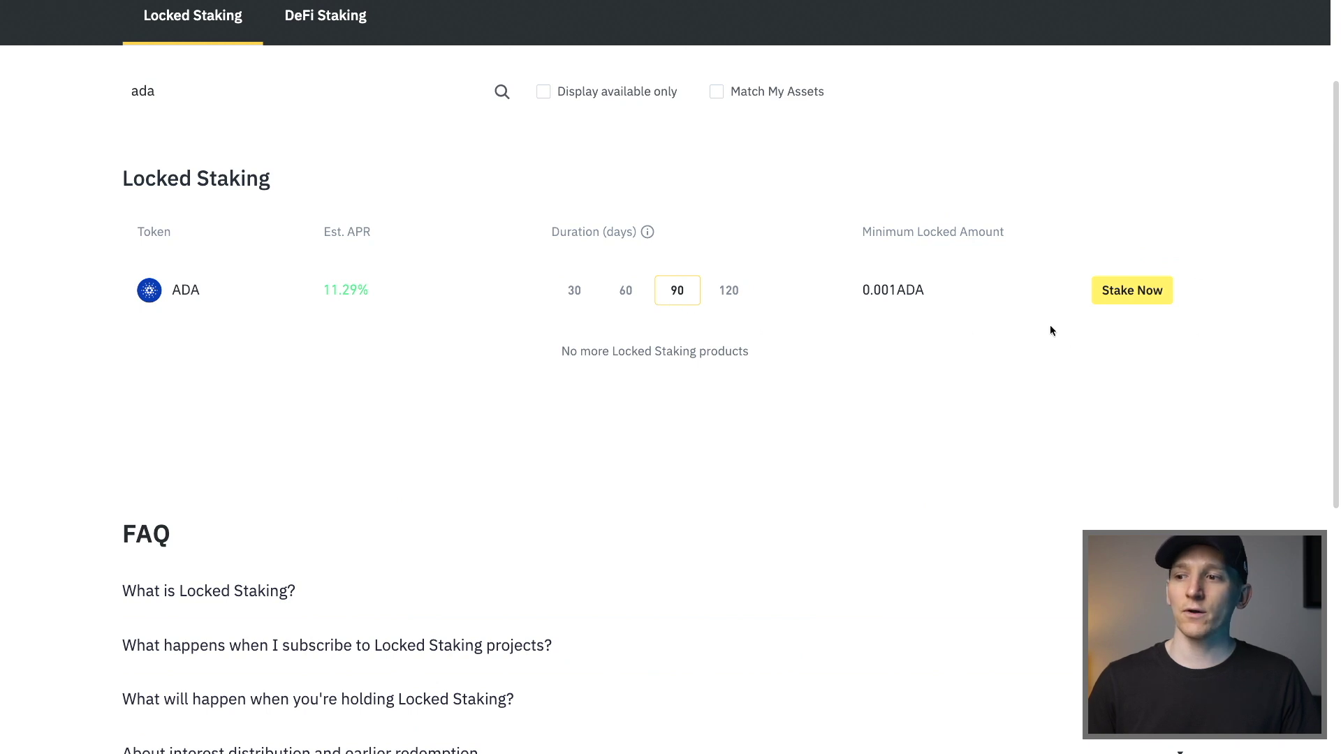
click(627, 295)
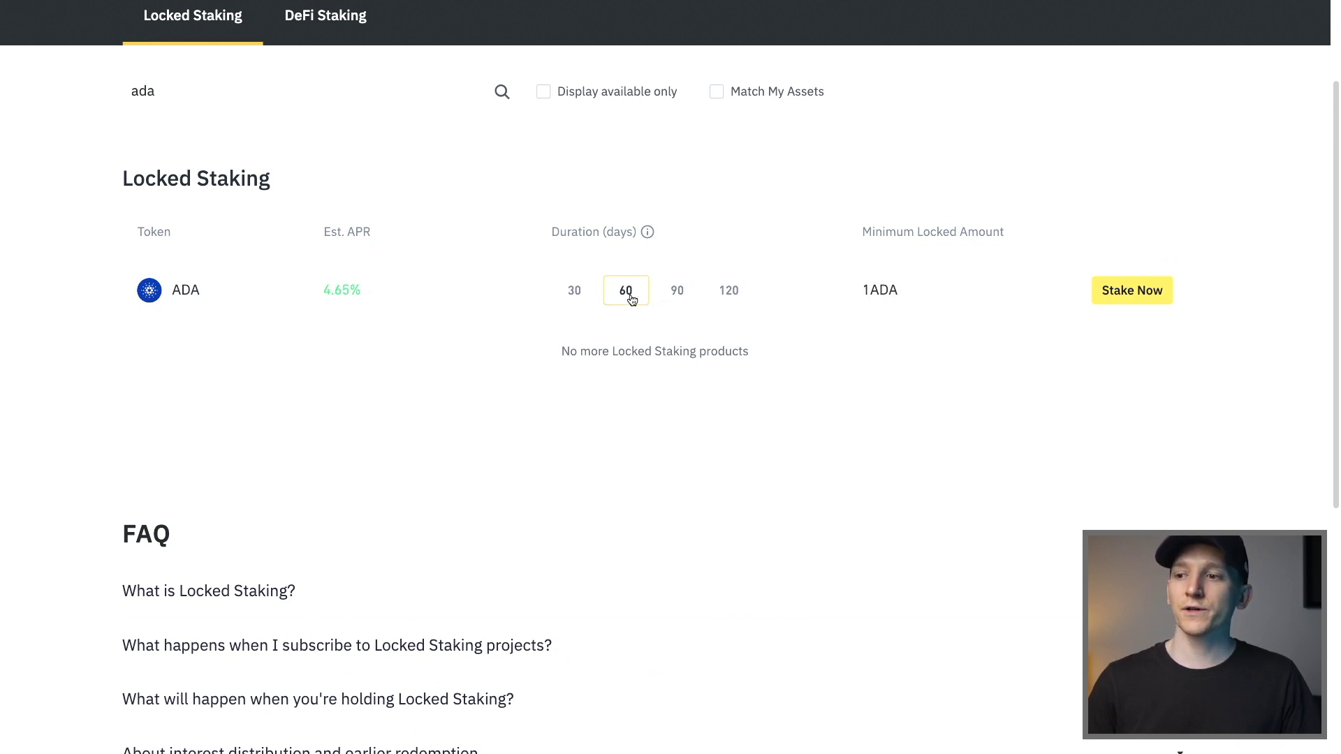
click(577, 296)
click(623, 295)
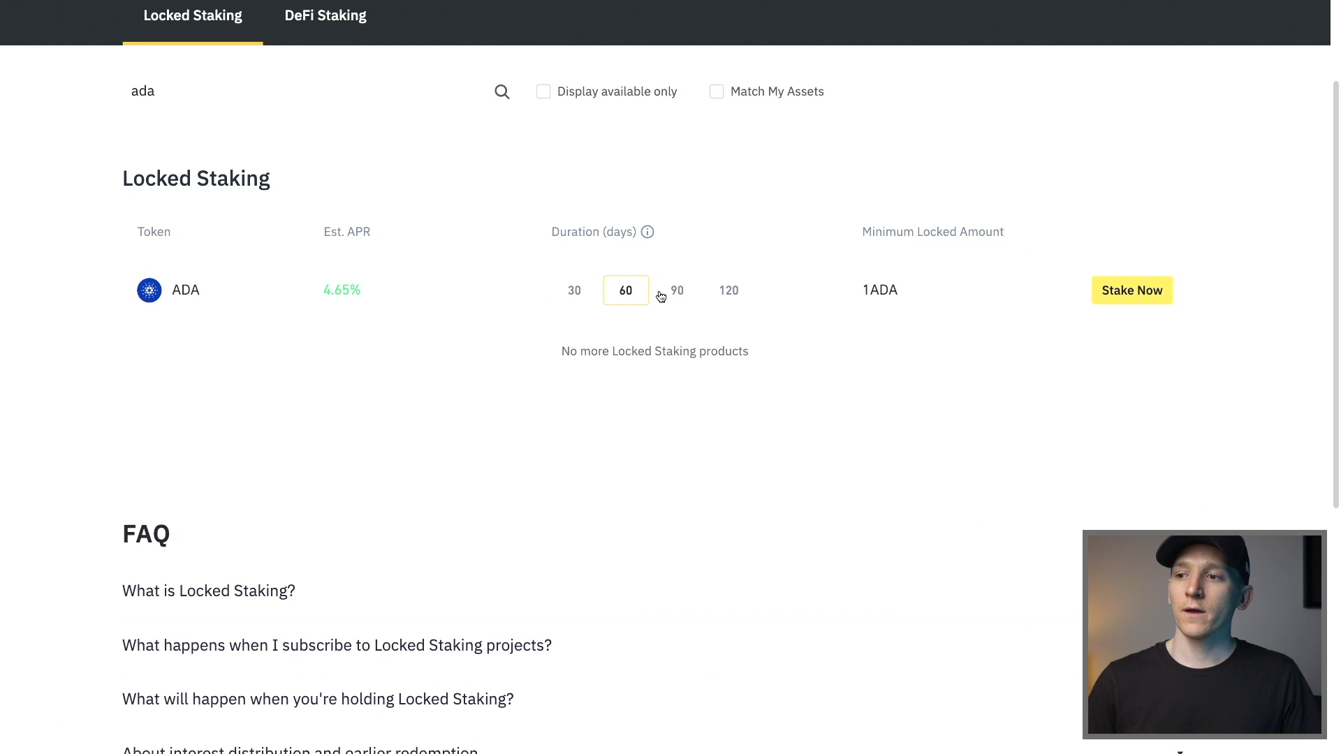
click(675, 299)
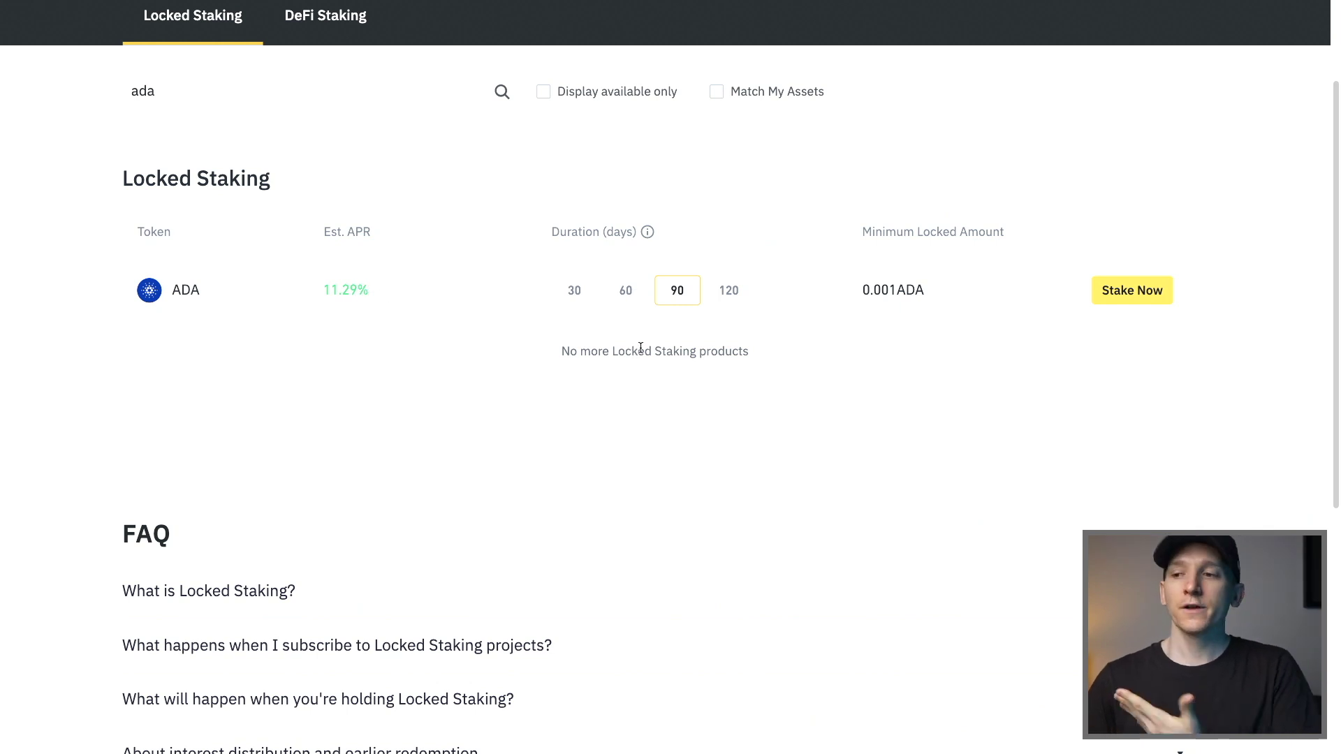
Settle on ADA's 60-day offer at 4.65% APR and open its staking form.
scroll(686, 345, up, 2)
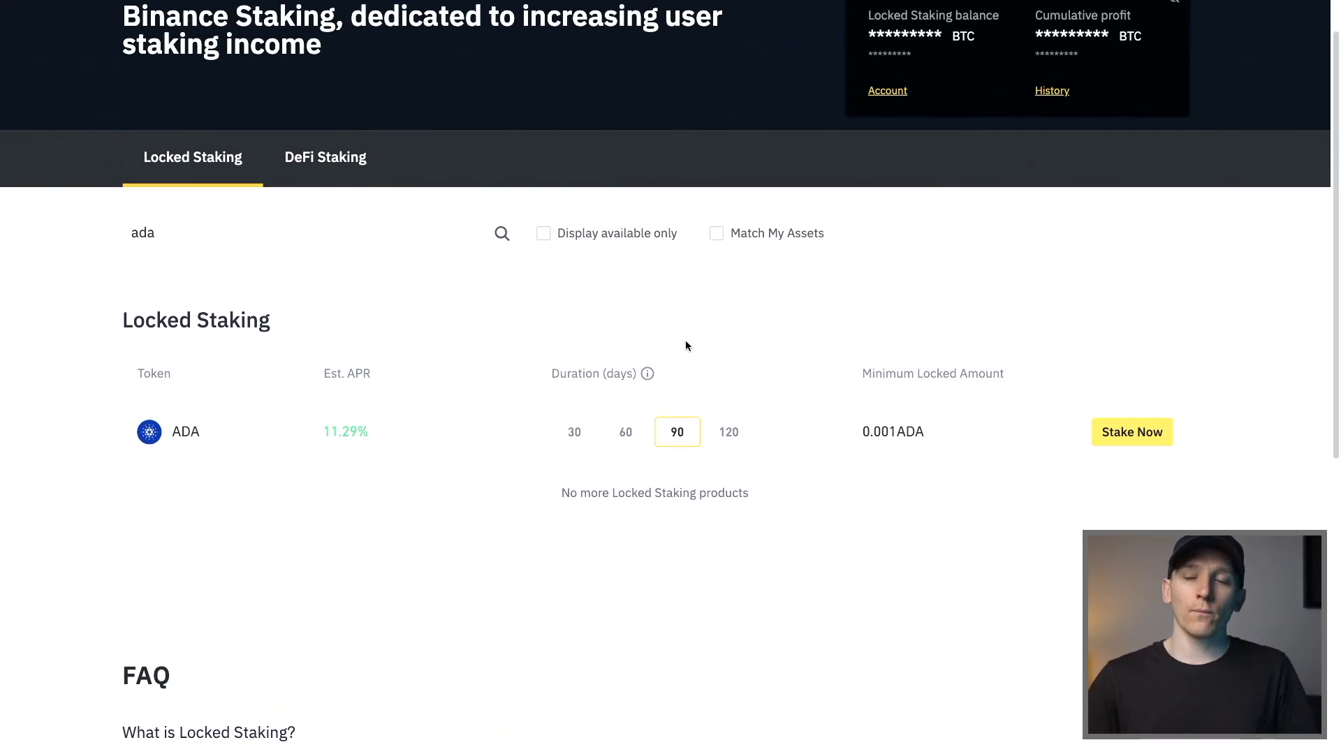
scroll(681, 346, up, 1)
scroll(679, 342, down, 2)
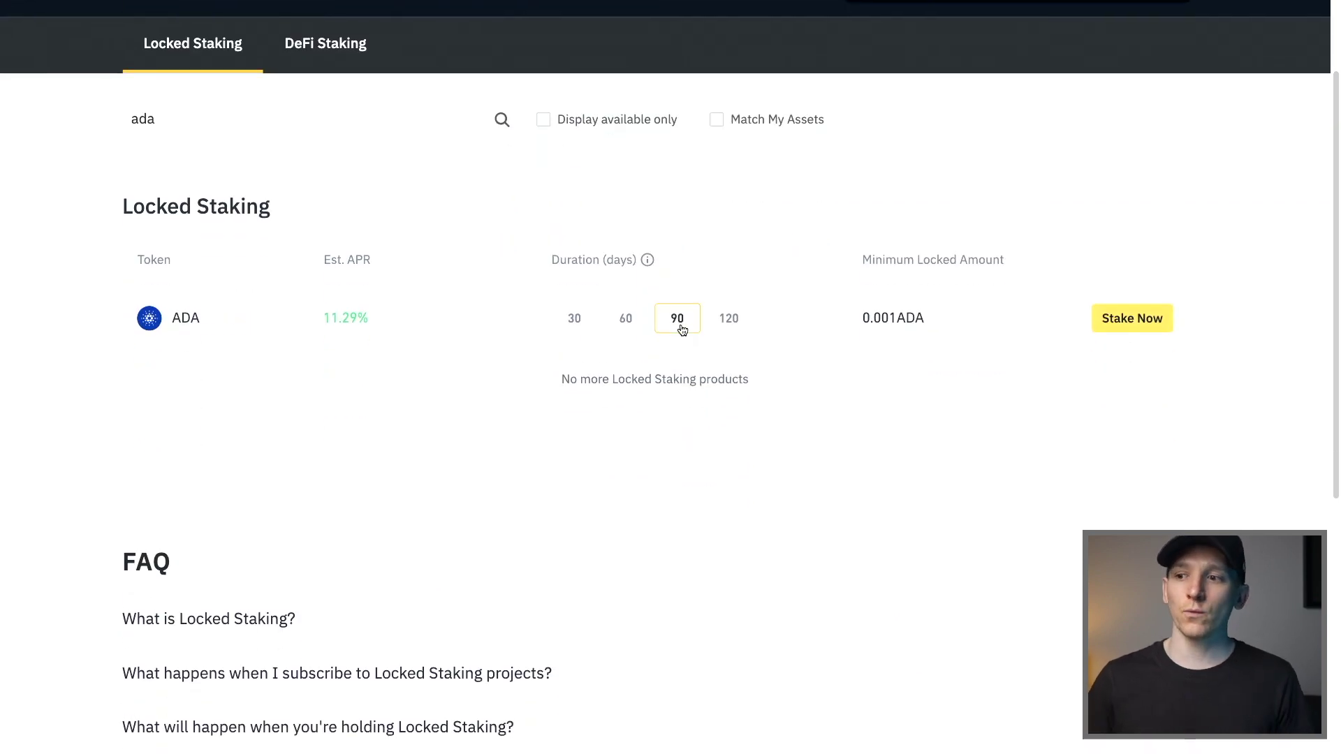
click(626, 320)
click(567, 320)
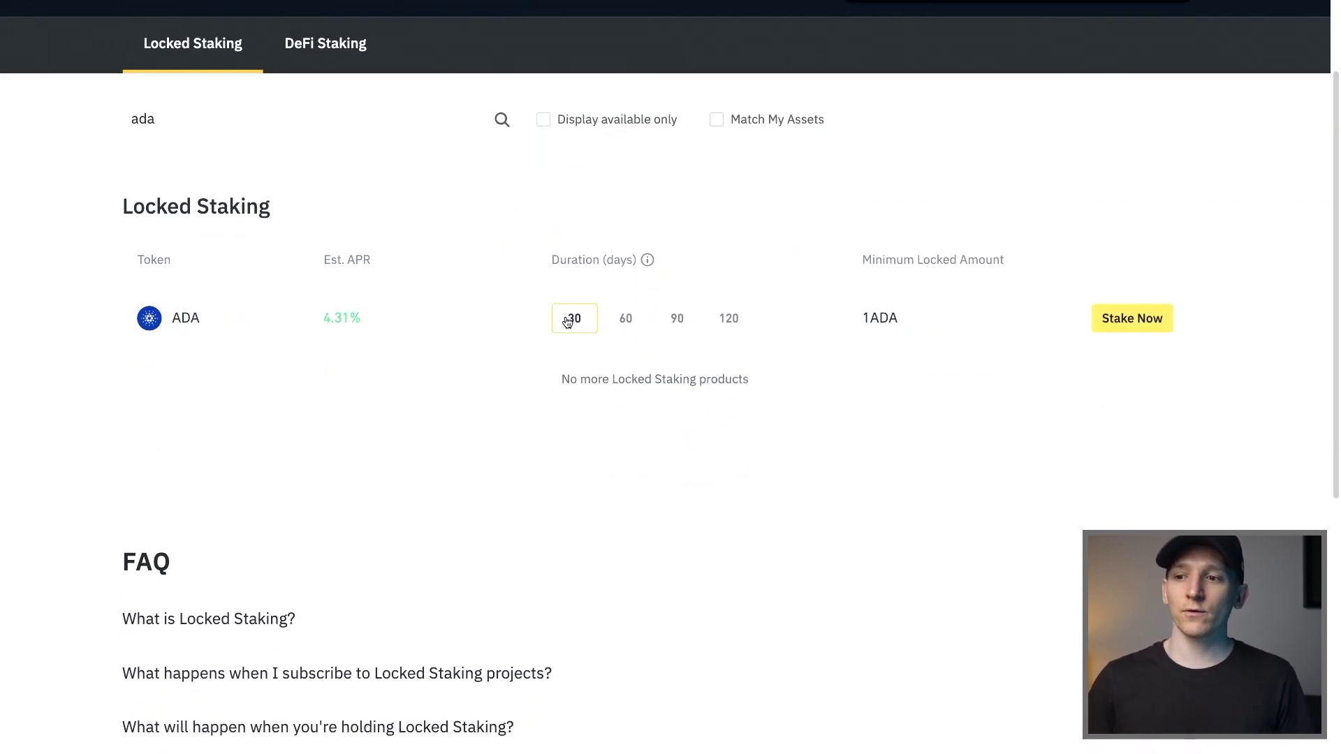
click(625, 320)
click(592, 319)
click(623, 319)
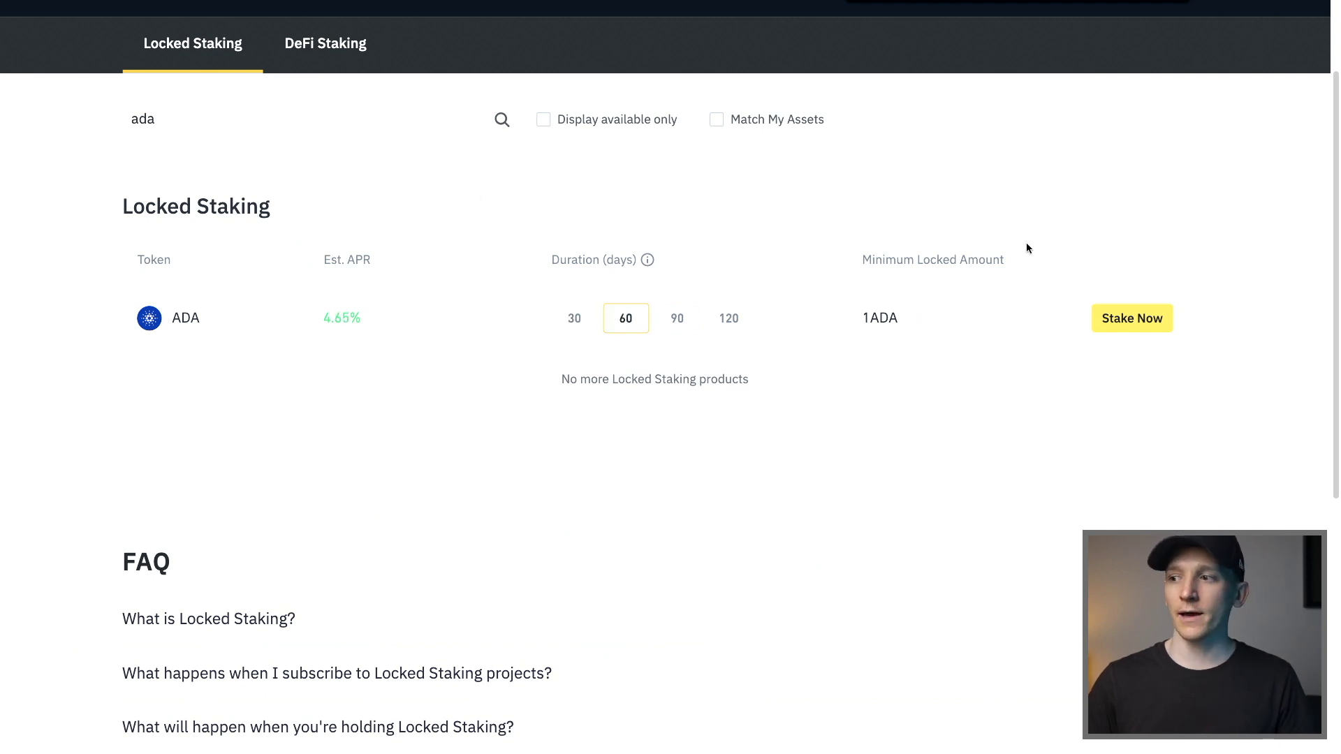
click(1132, 316)
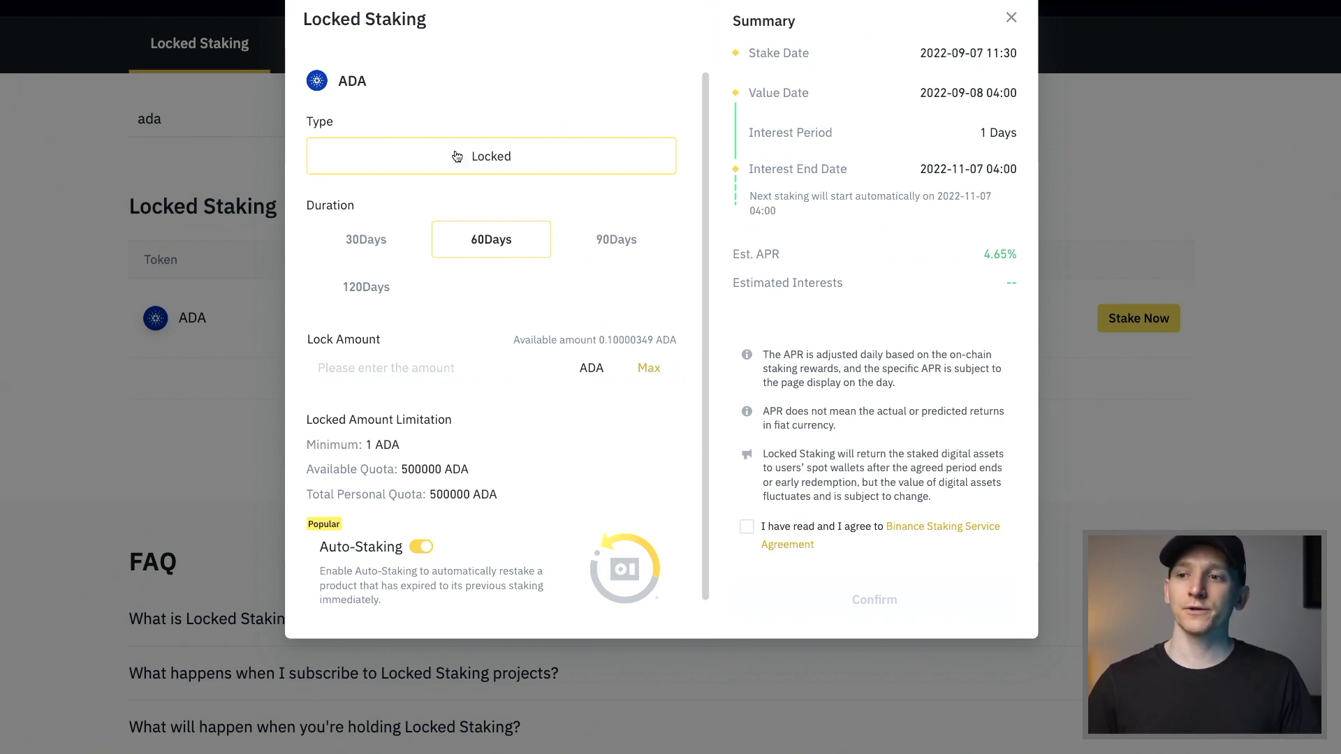
Fill the ADA stake amount with the Max available balance and review the form.
click(649, 368)
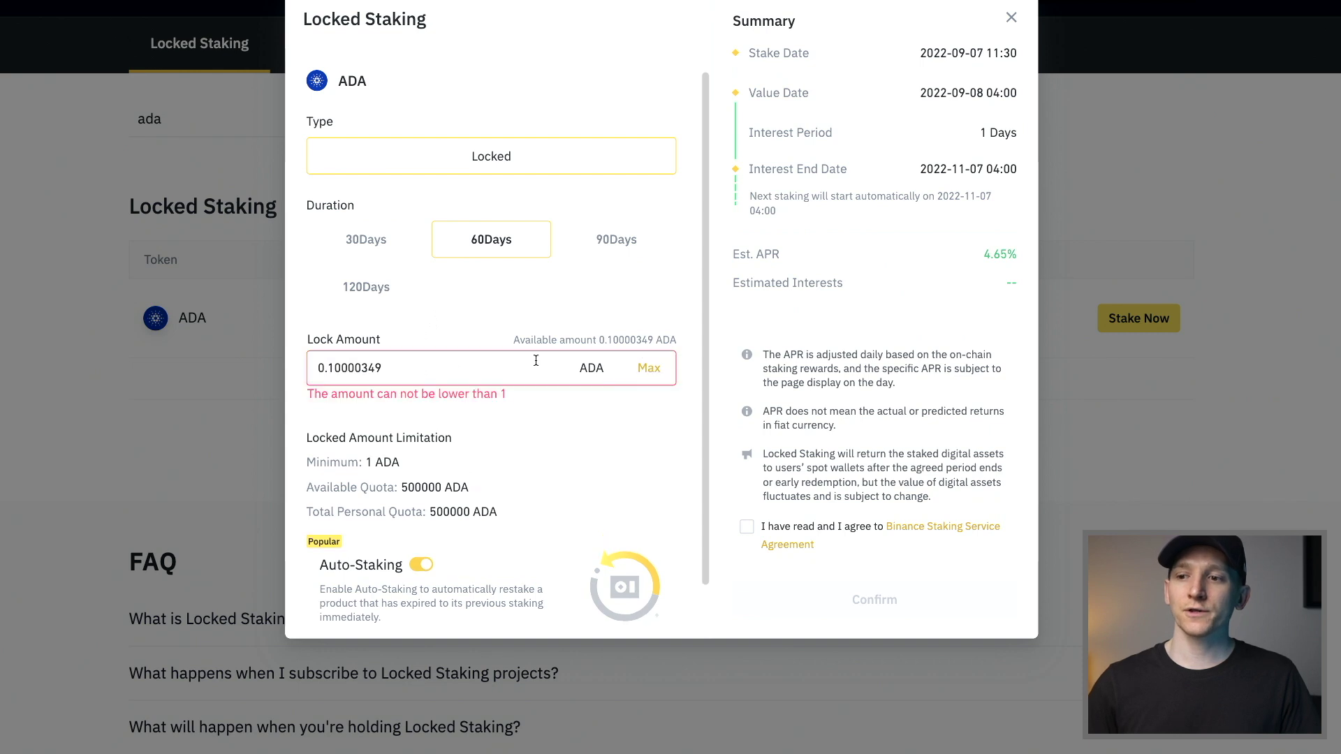
scroll(426, 380, down, 1)
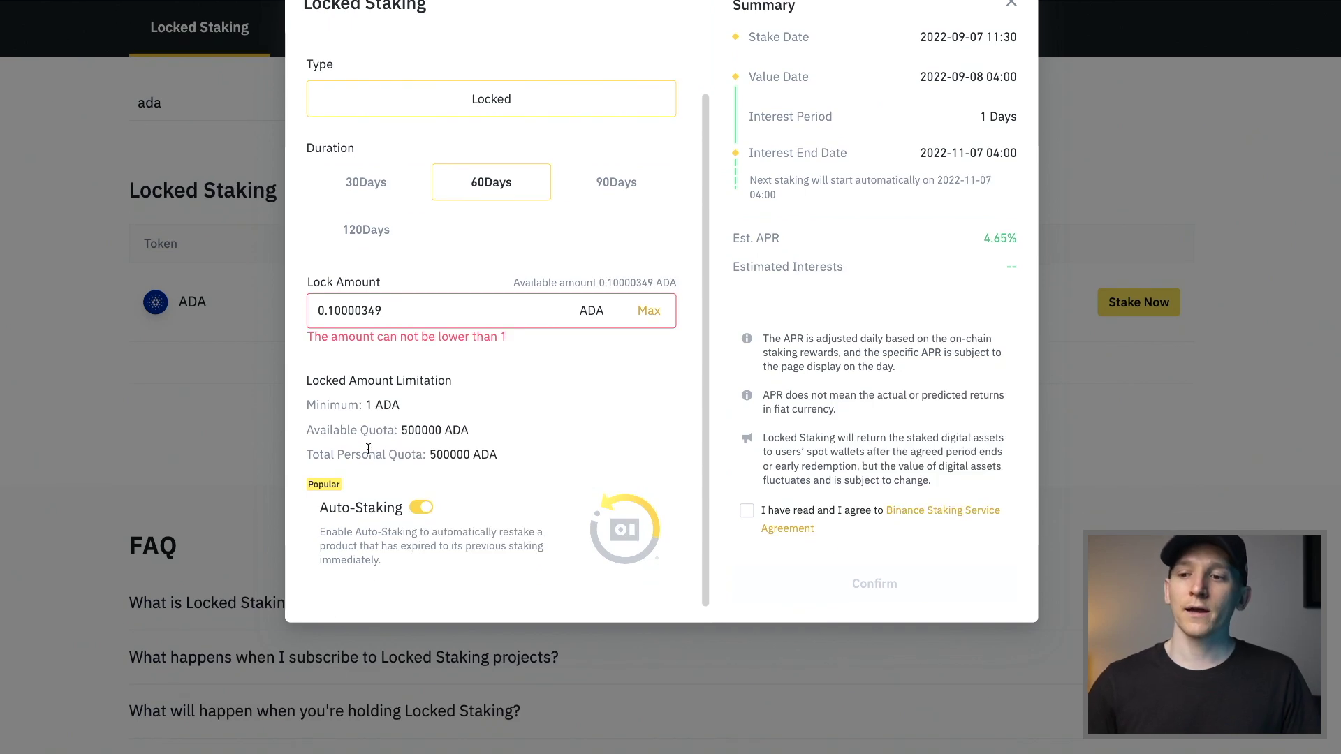
scroll(457, 480, up, 1)
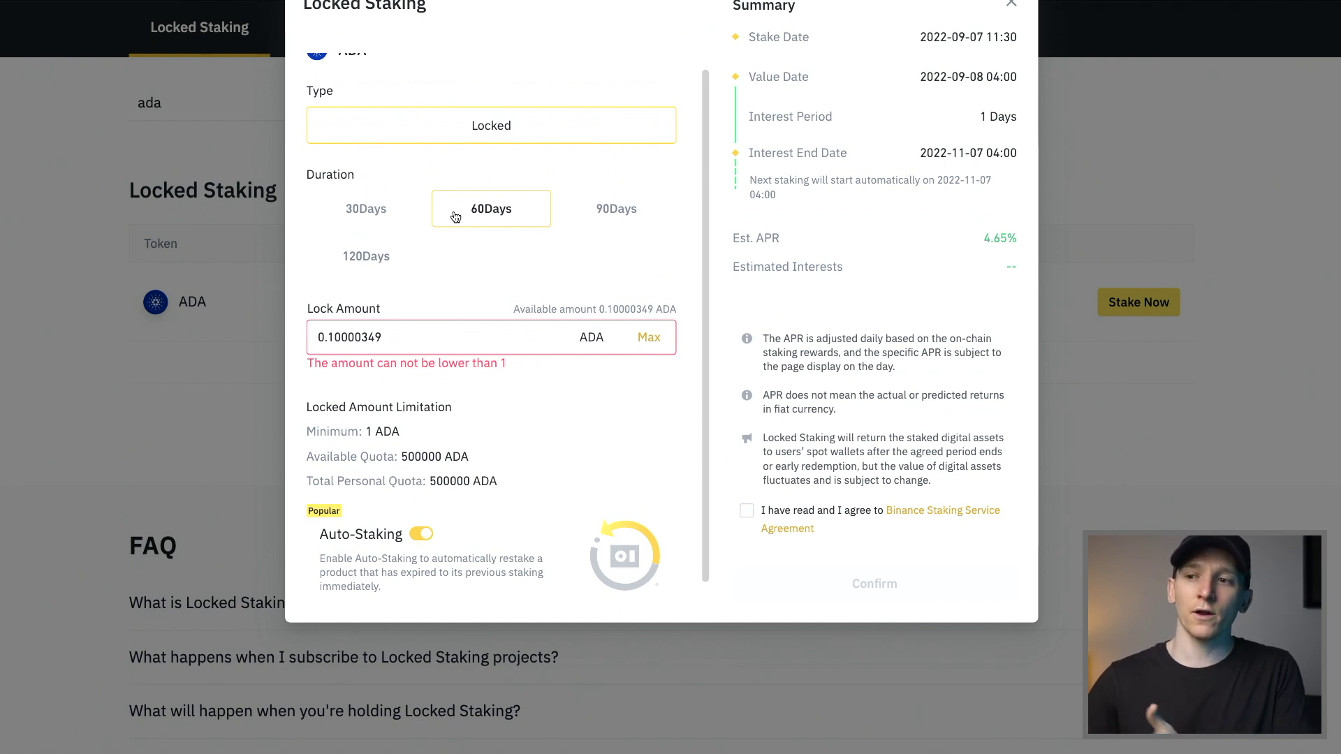
scroll(456, 218, up, 1)
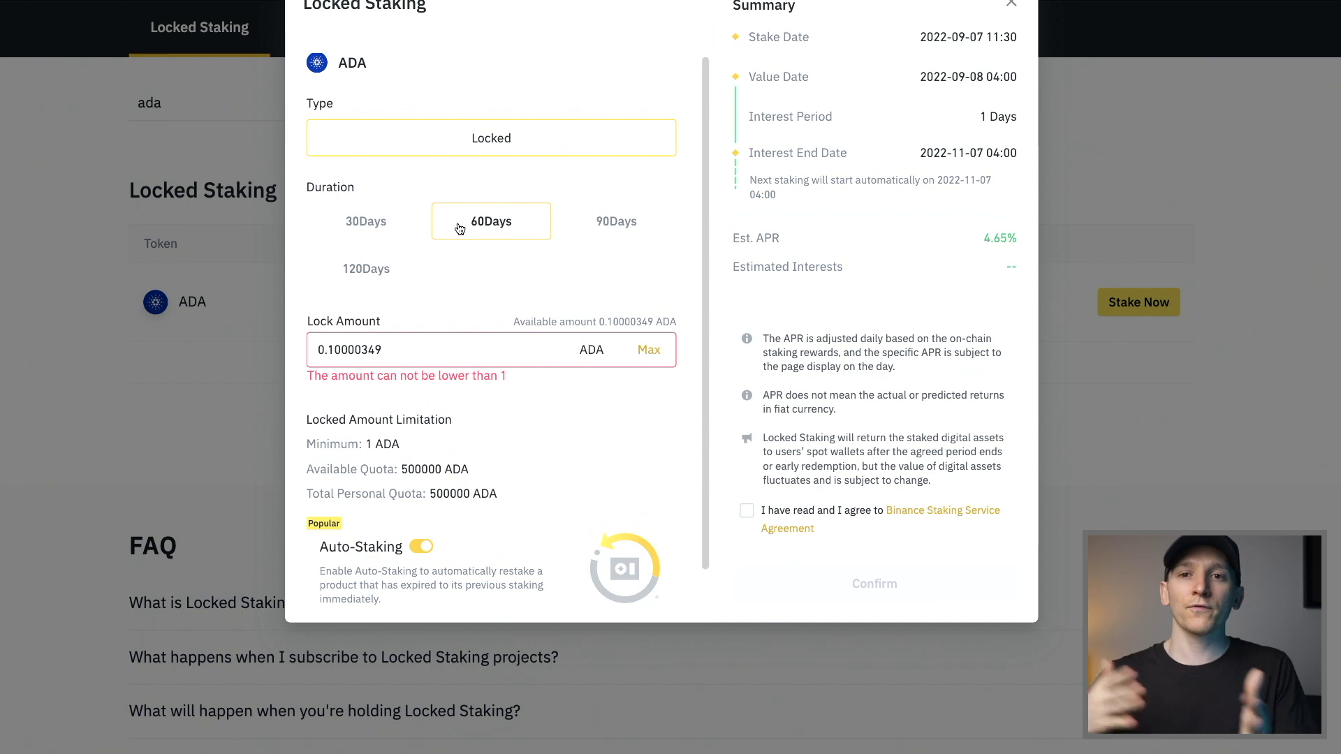
scroll(474, 382, down, 1)
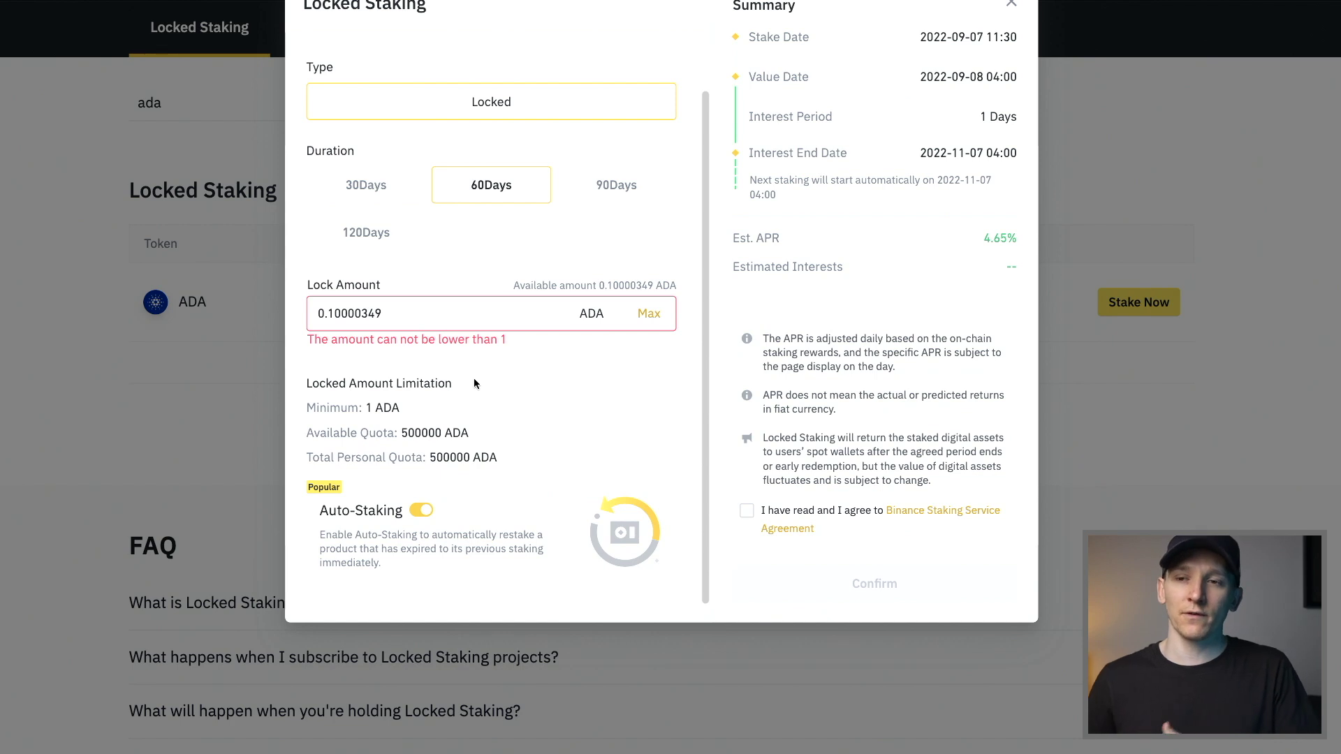
scroll(543, 409, up, 2)
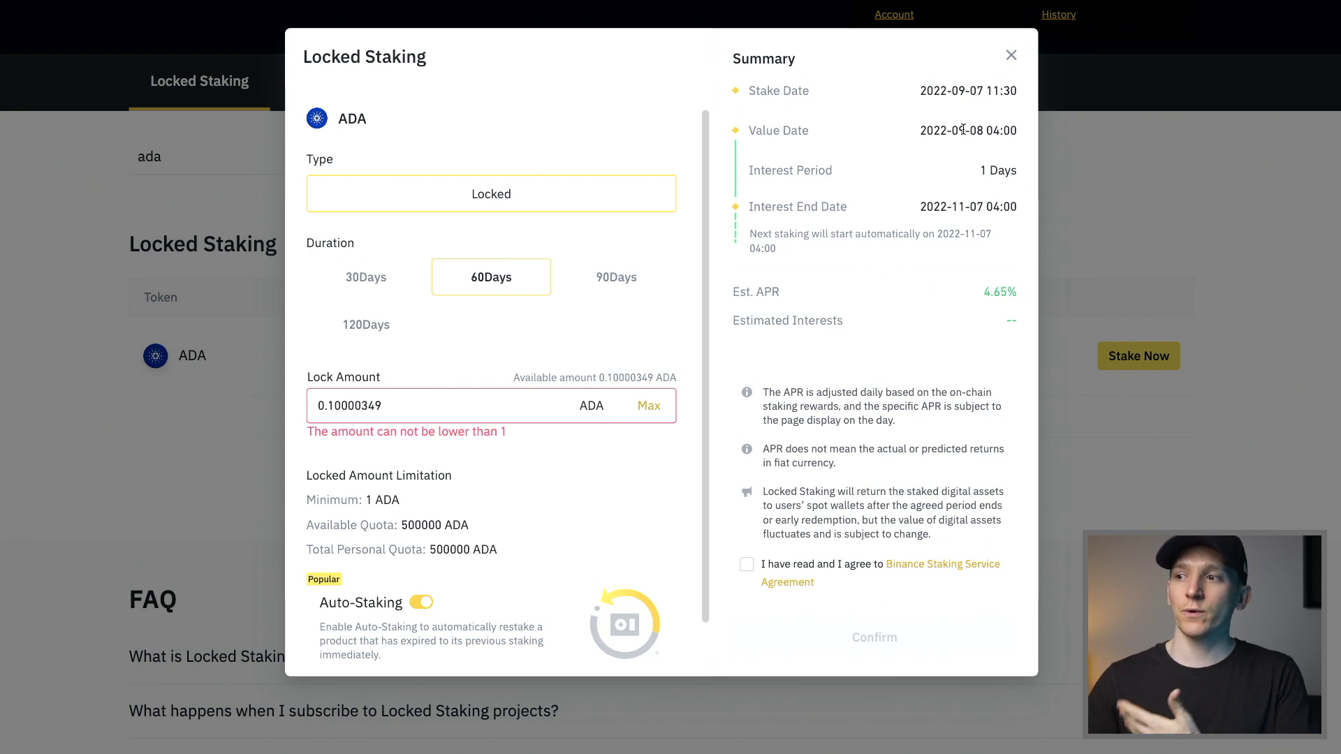
scroll(946, 131, down, 1)
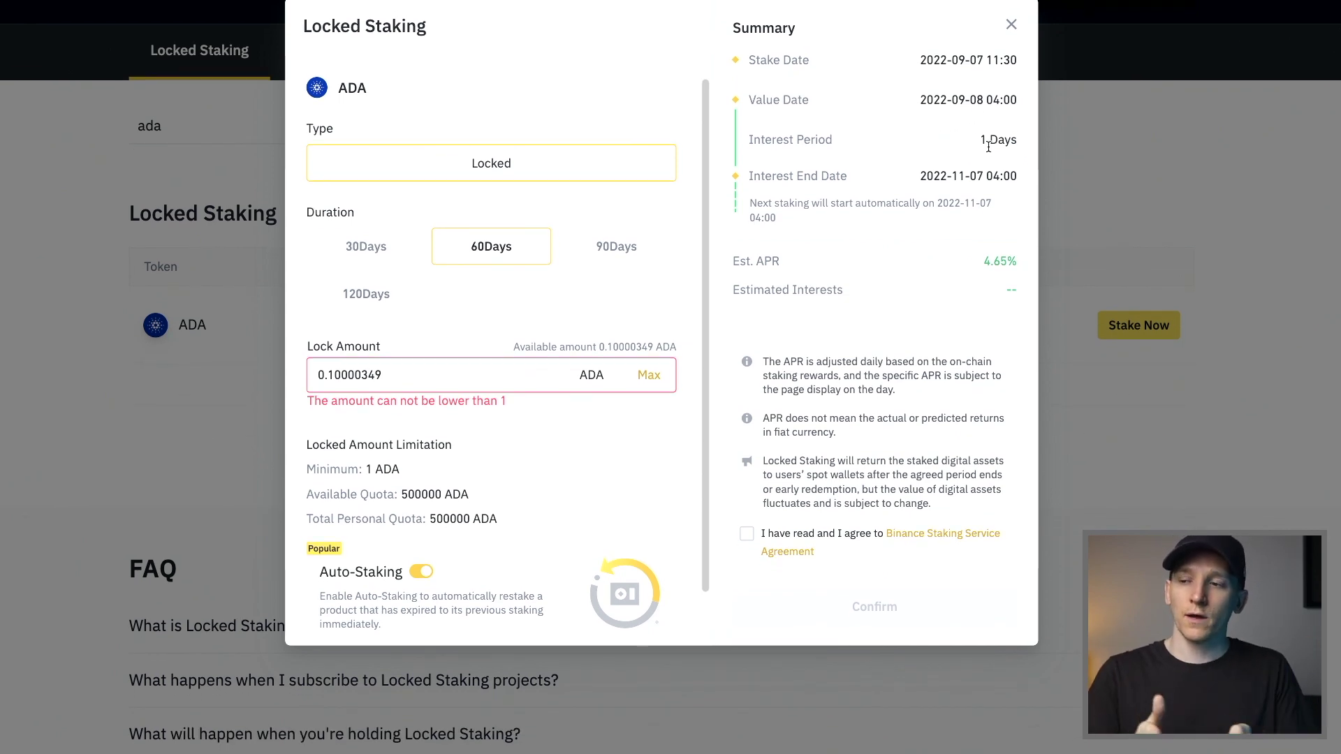
scroll(910, 219, down, 1)
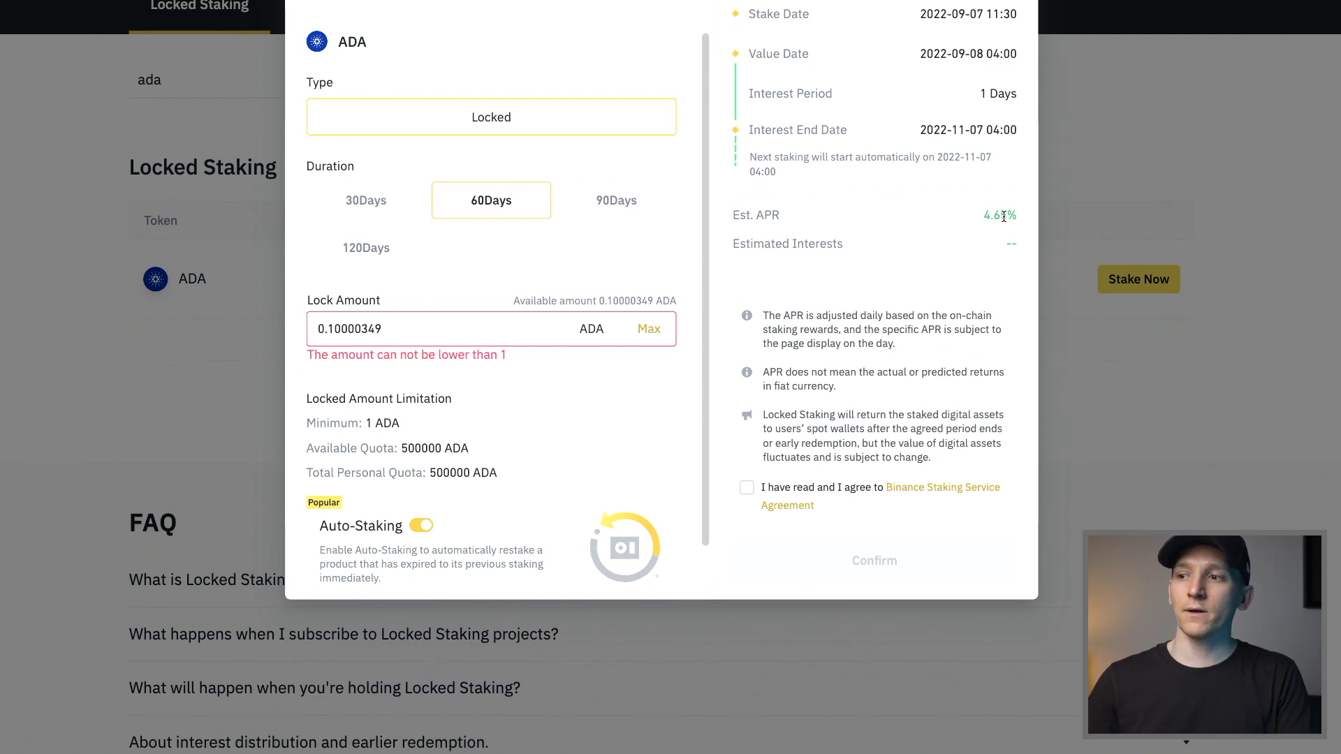
Replace the amount with 1000 ADA, check the 7.644 ADA interest estimate, then close the form.
drag(391, 320, 317, 324)
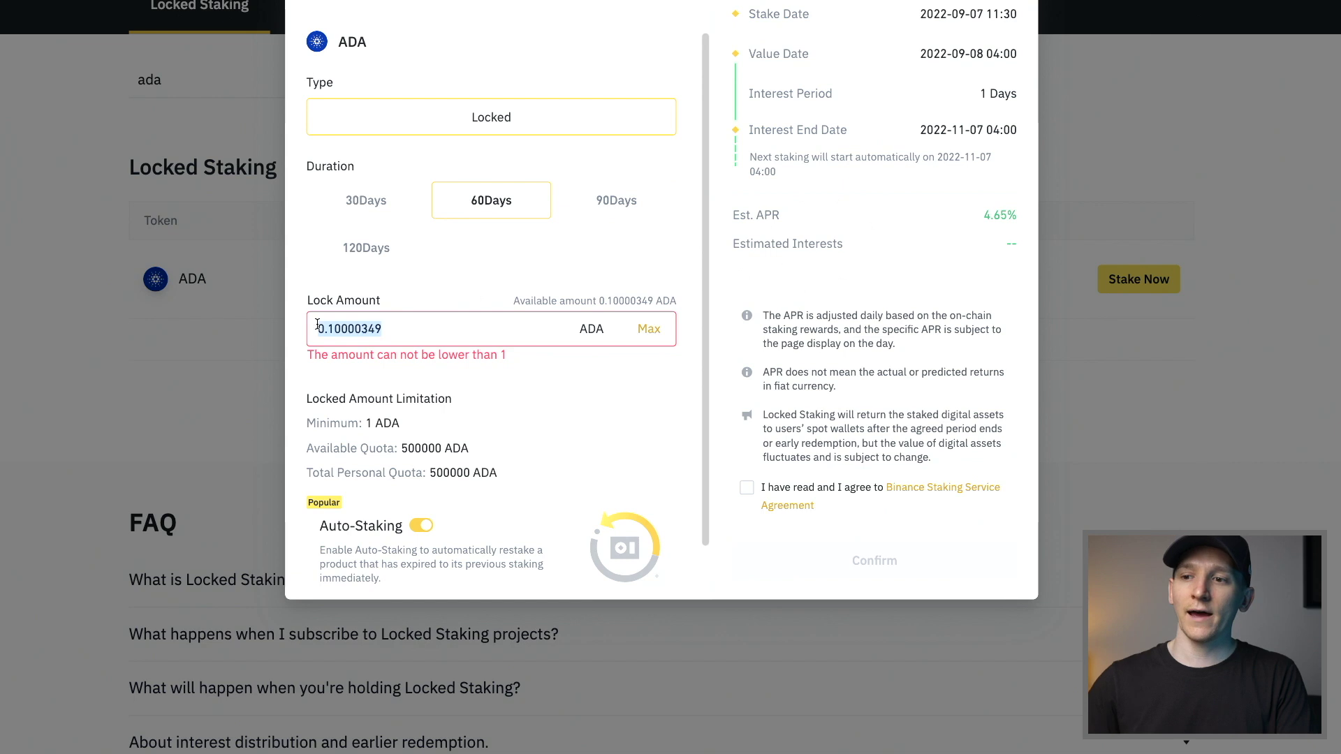
text(1000)
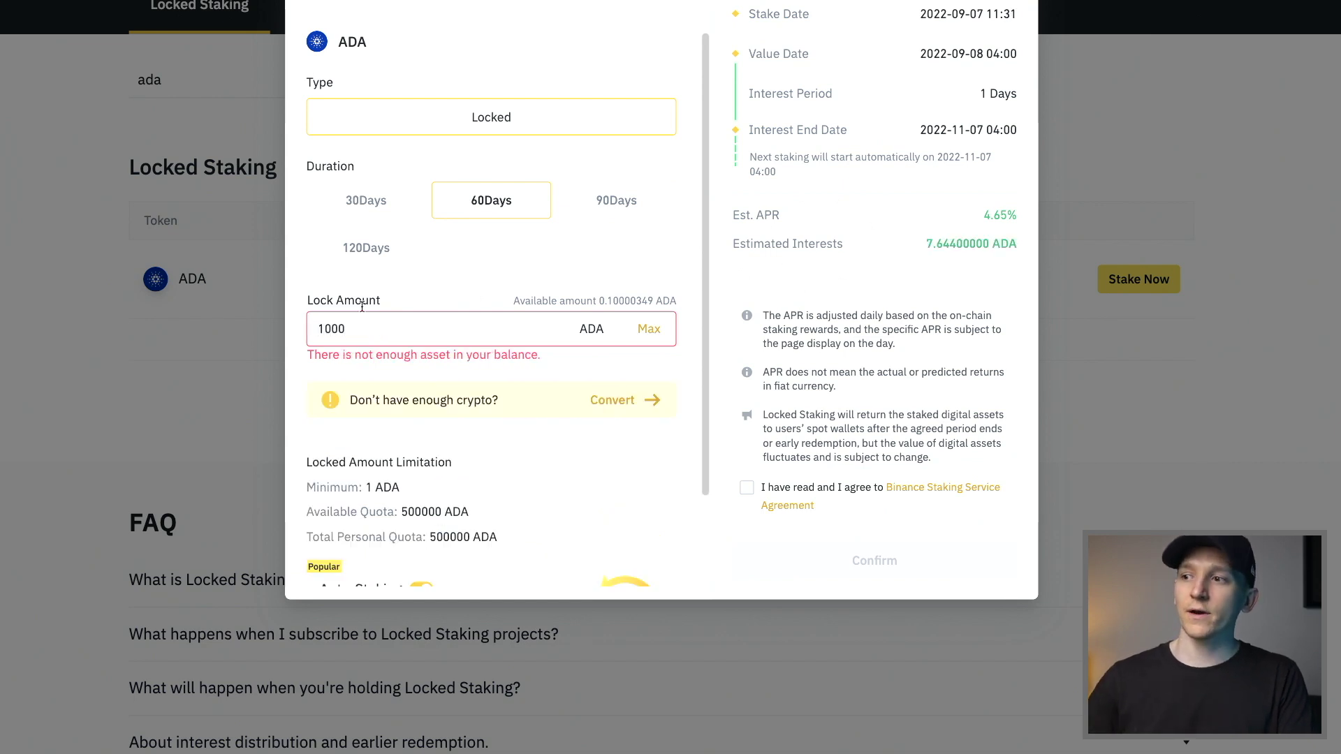
scroll(920, 267, up, 1)
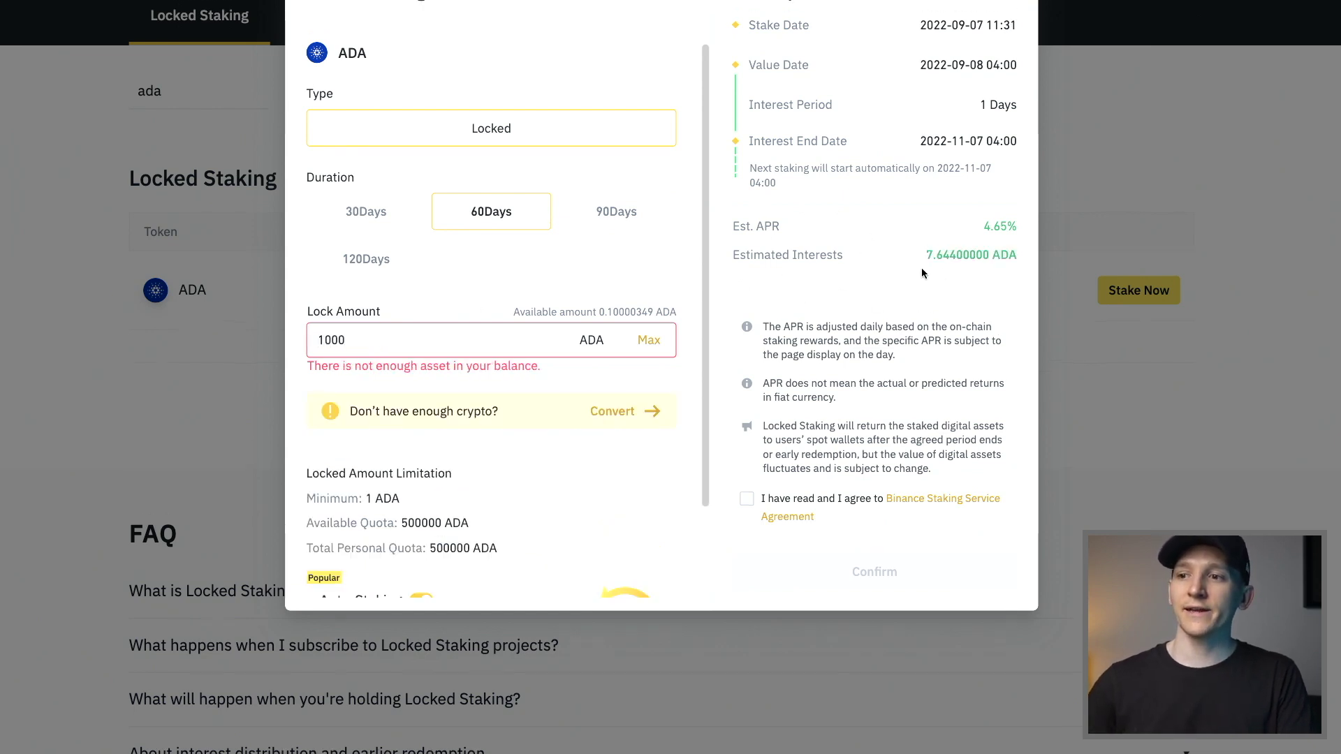
scroll(944, 299, down, 1)
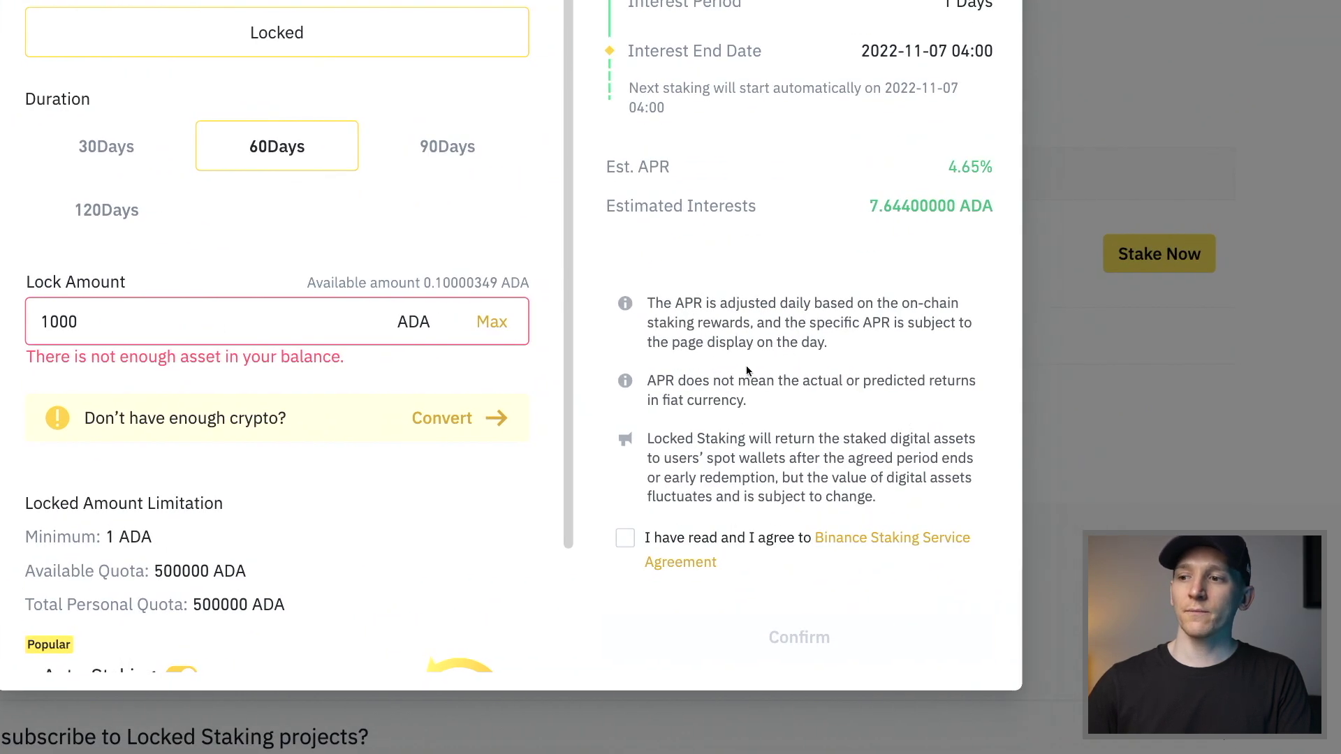
scroll(764, 290, up, 2)
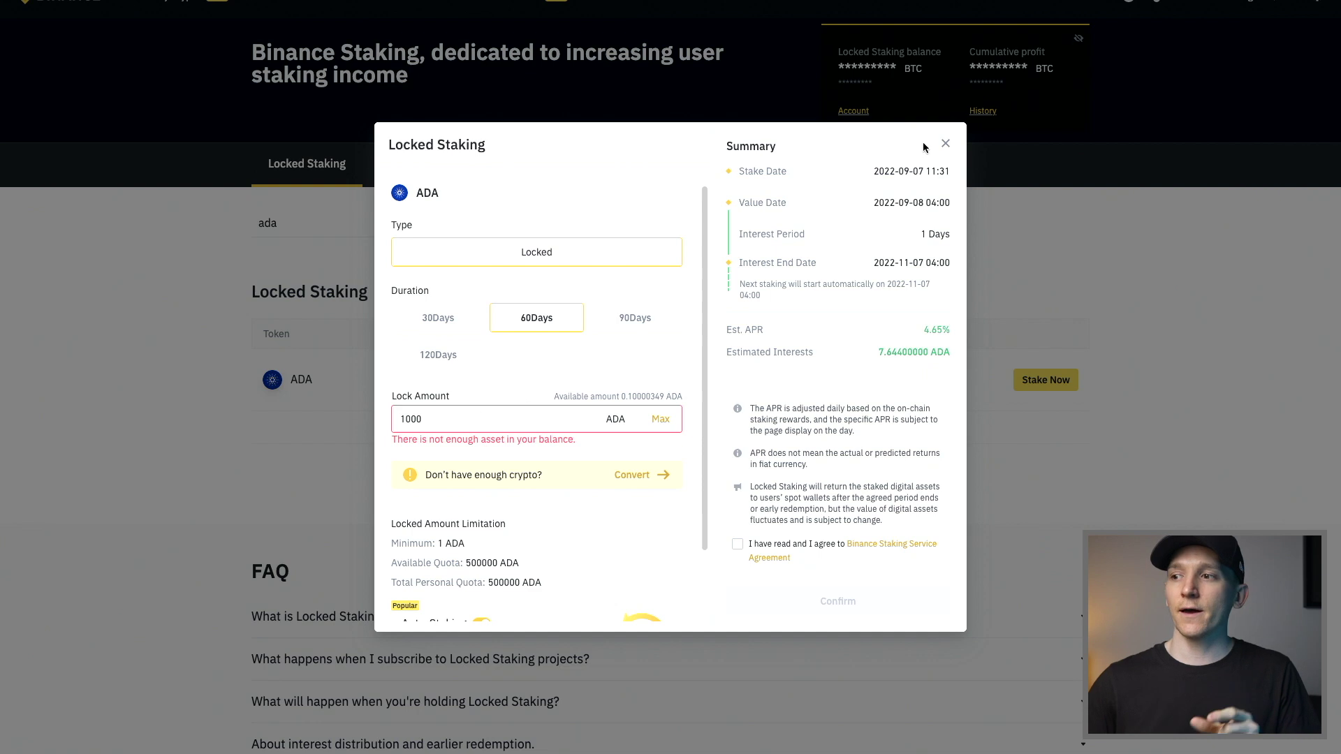
click(946, 144)
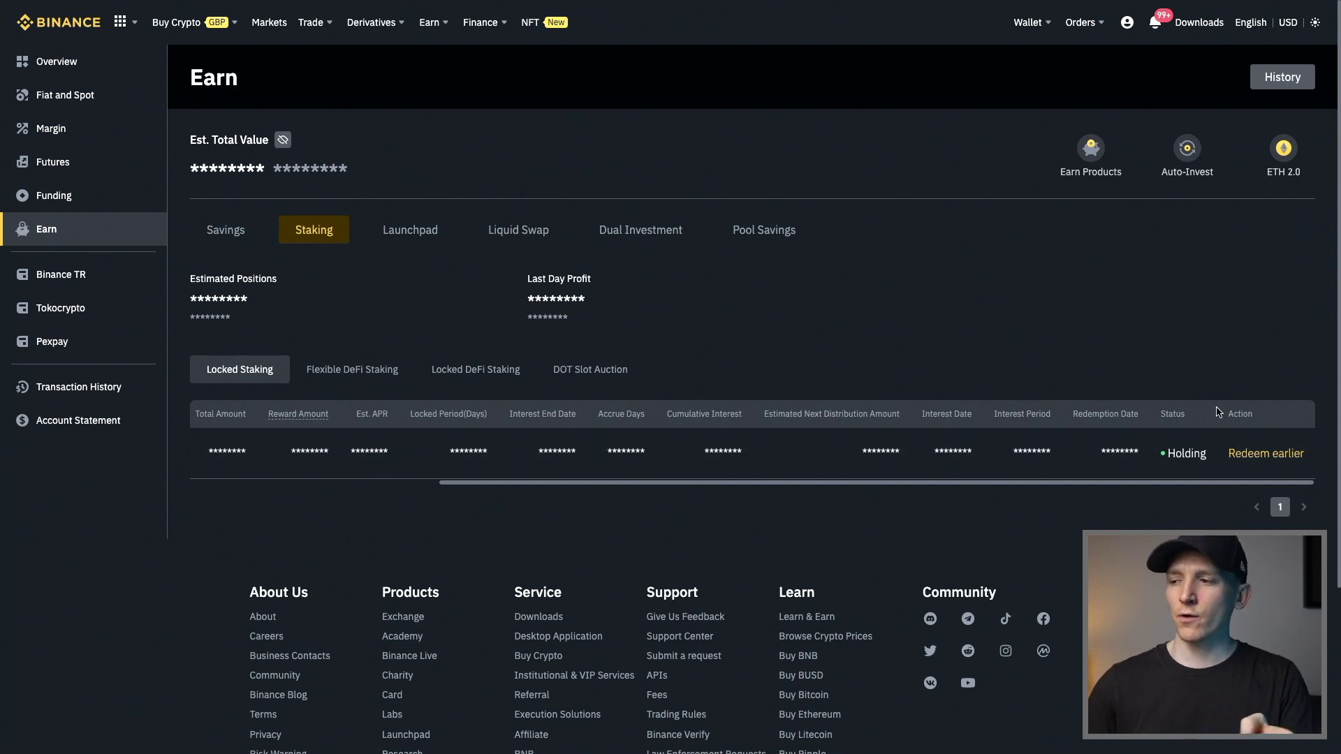
Start early redemption of the held Locked Staking position.
click(1259, 456)
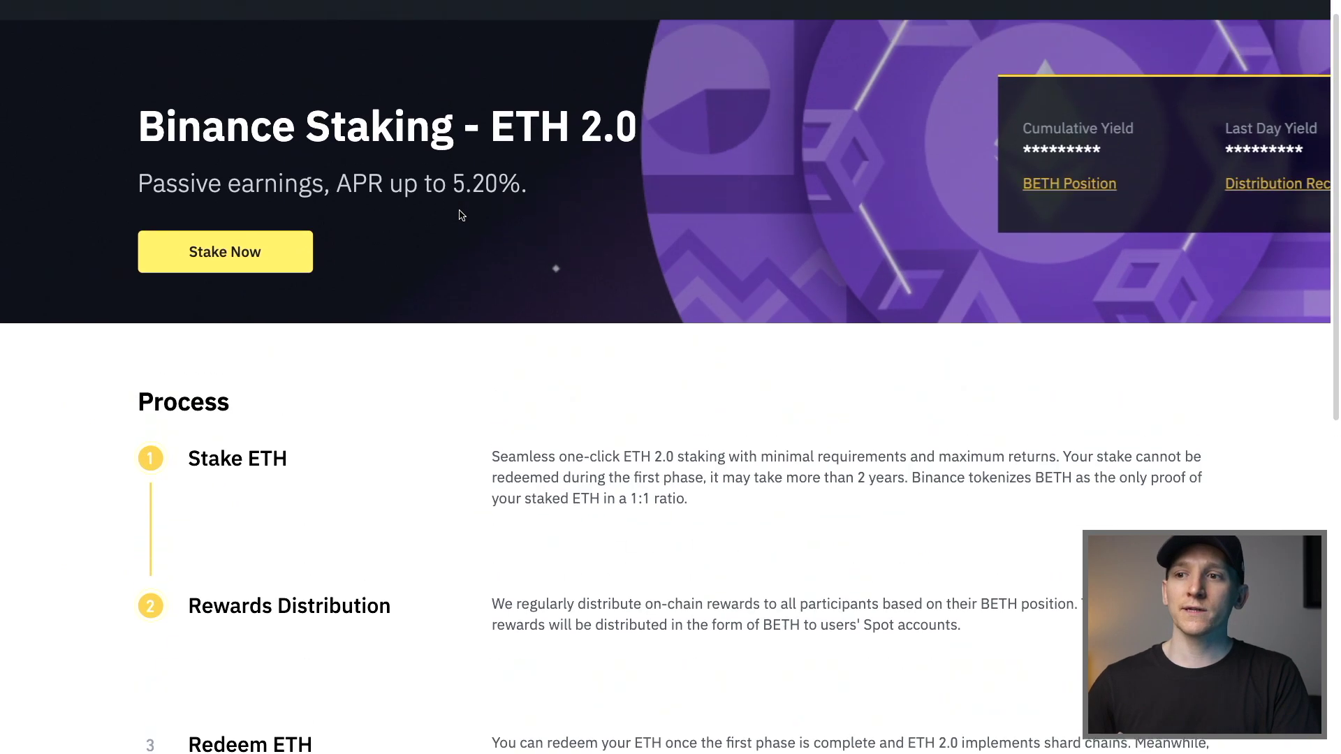
Highlight the 'up to 5.20%' APR on the ETH 2.0 page, then open its staking form.
scroll(461, 214, up, 1)
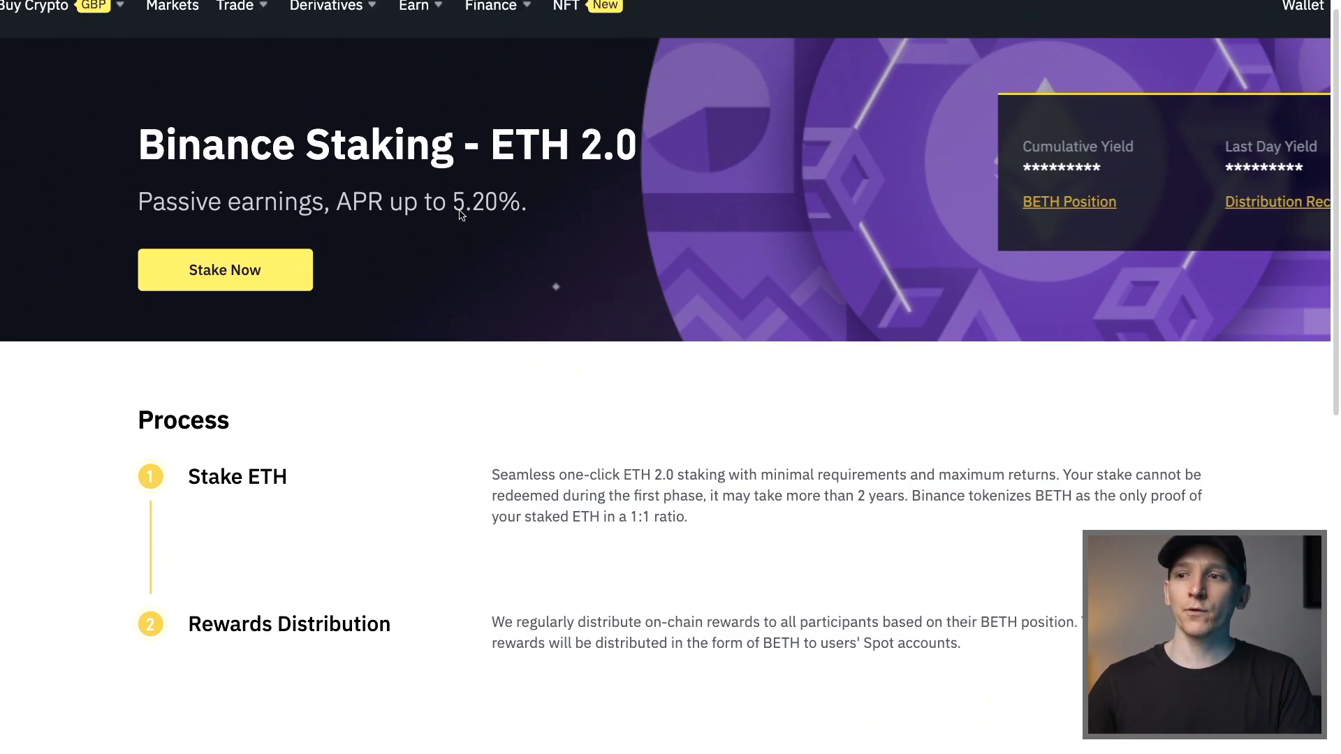
scroll(461, 214, up, 1)
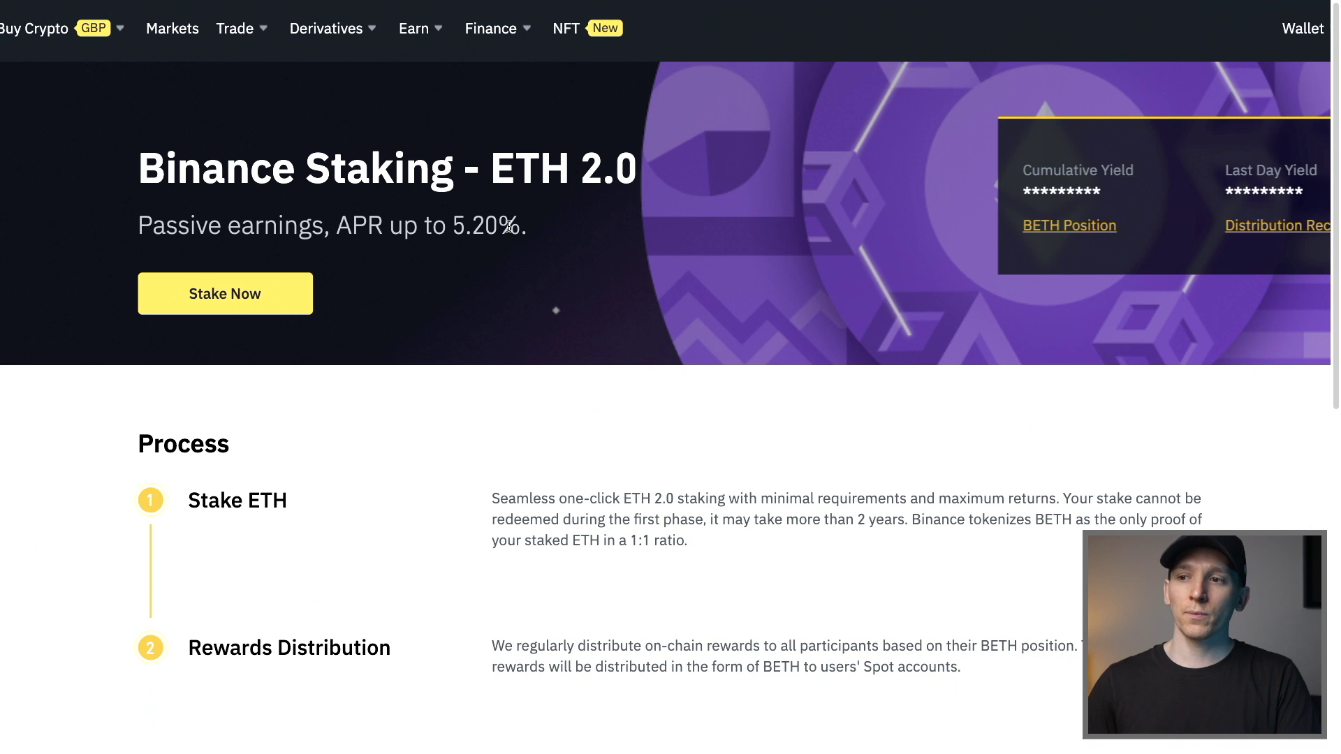
drag(523, 227, 388, 227)
click(484, 353)
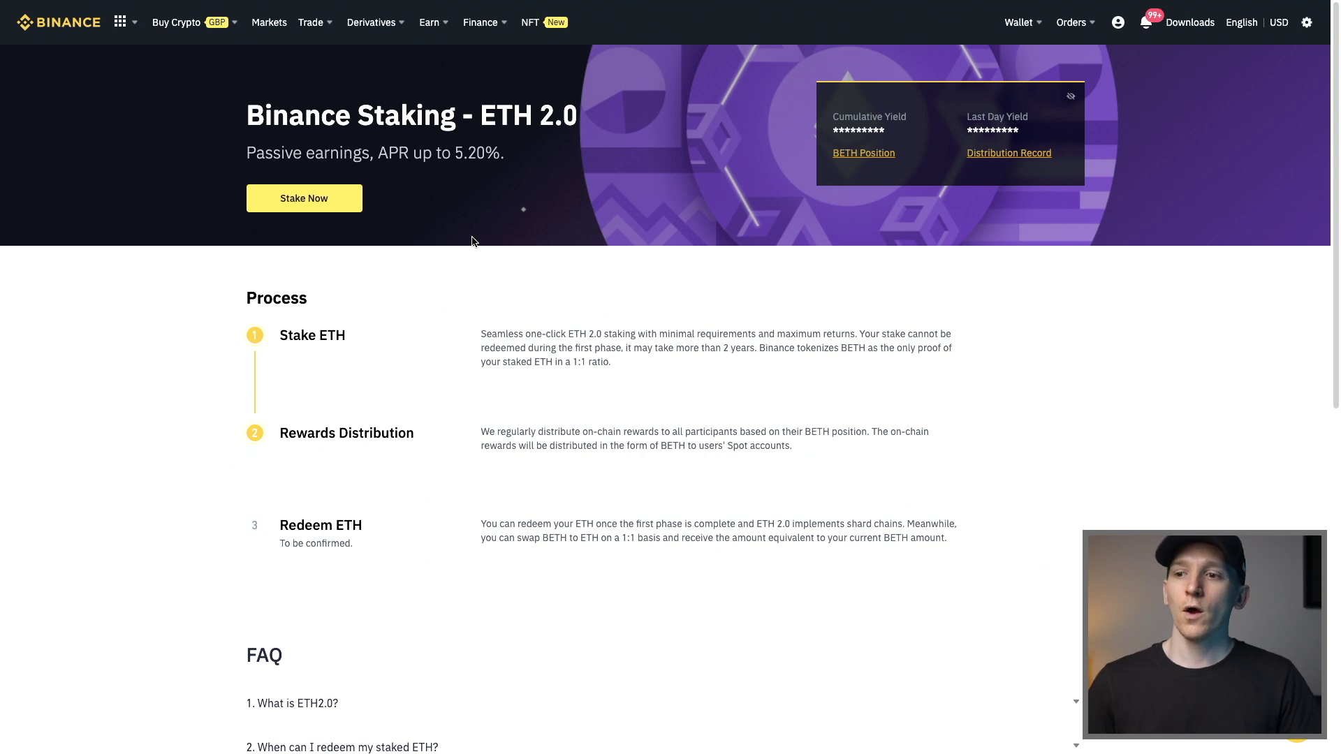
click(301, 199)
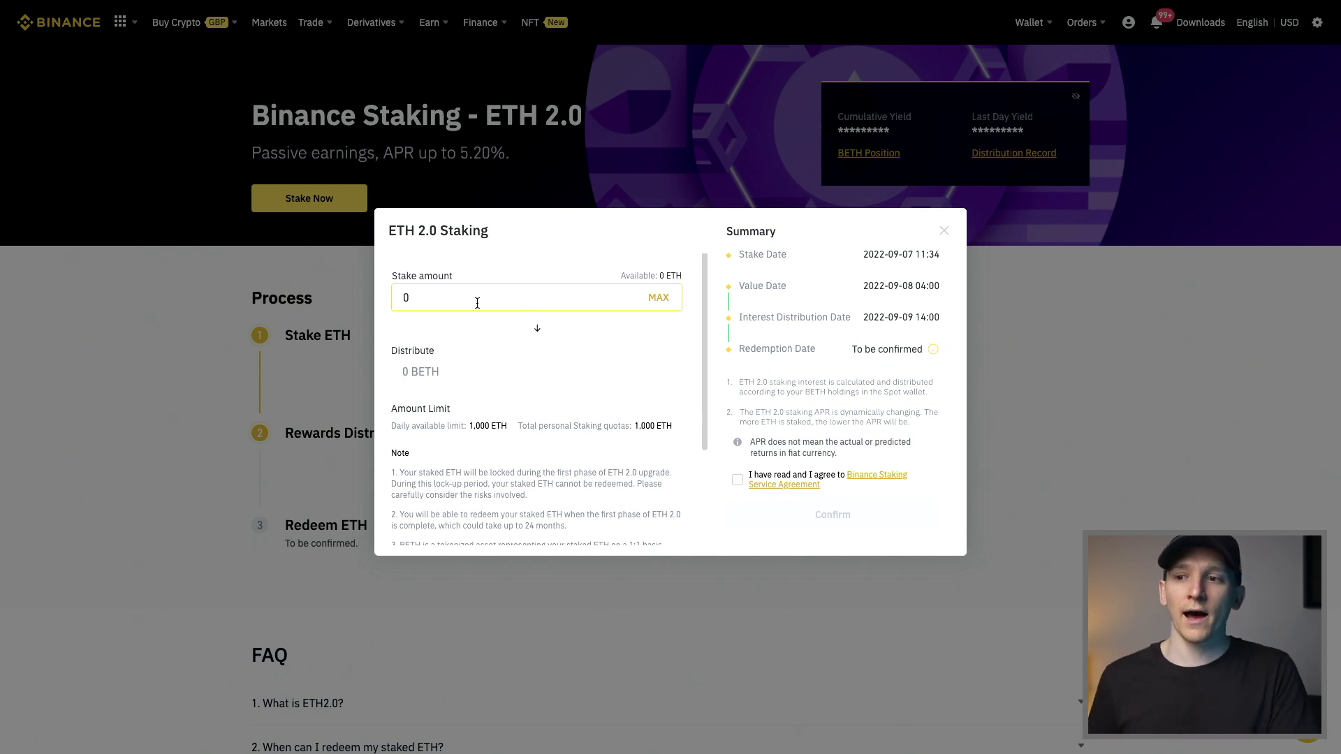
Try 10 ETH as the ETH 2.0 stake amount, then clear it back to empty.
click(460, 358)
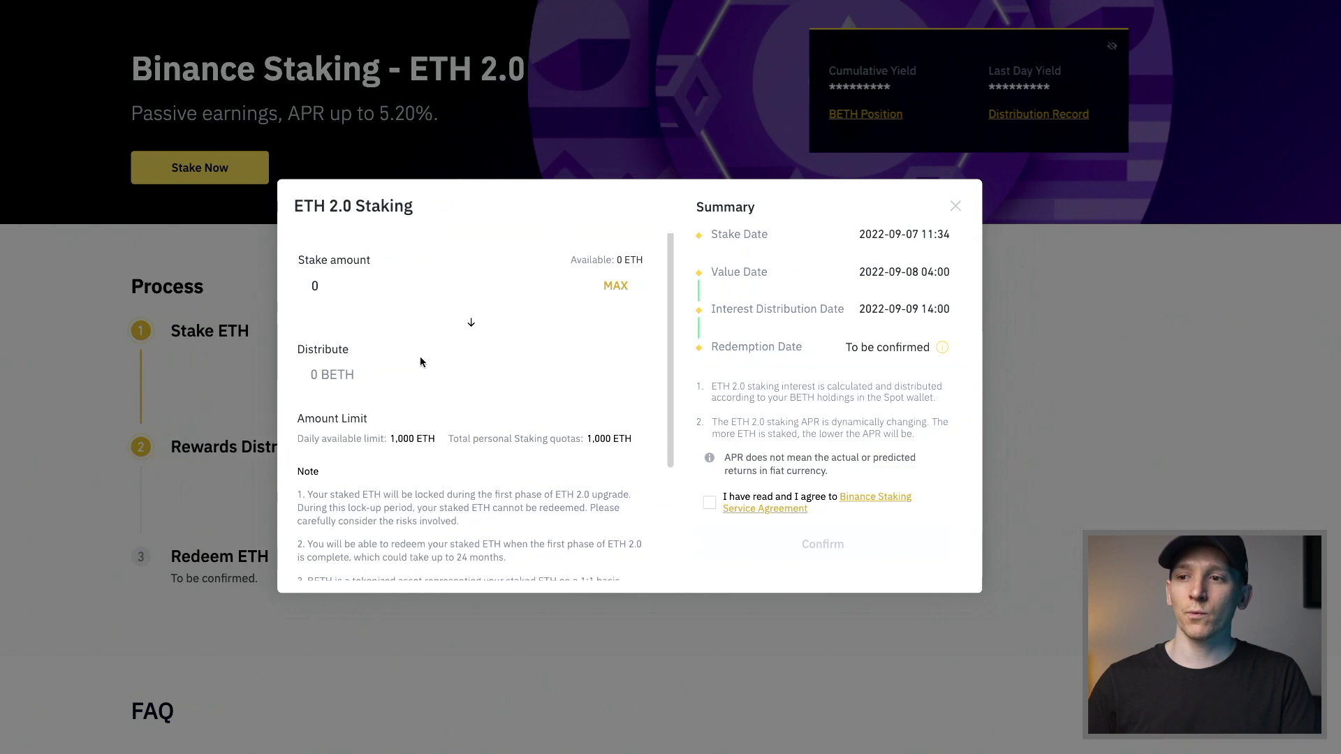
click(430, 284)
key(BackSpace)
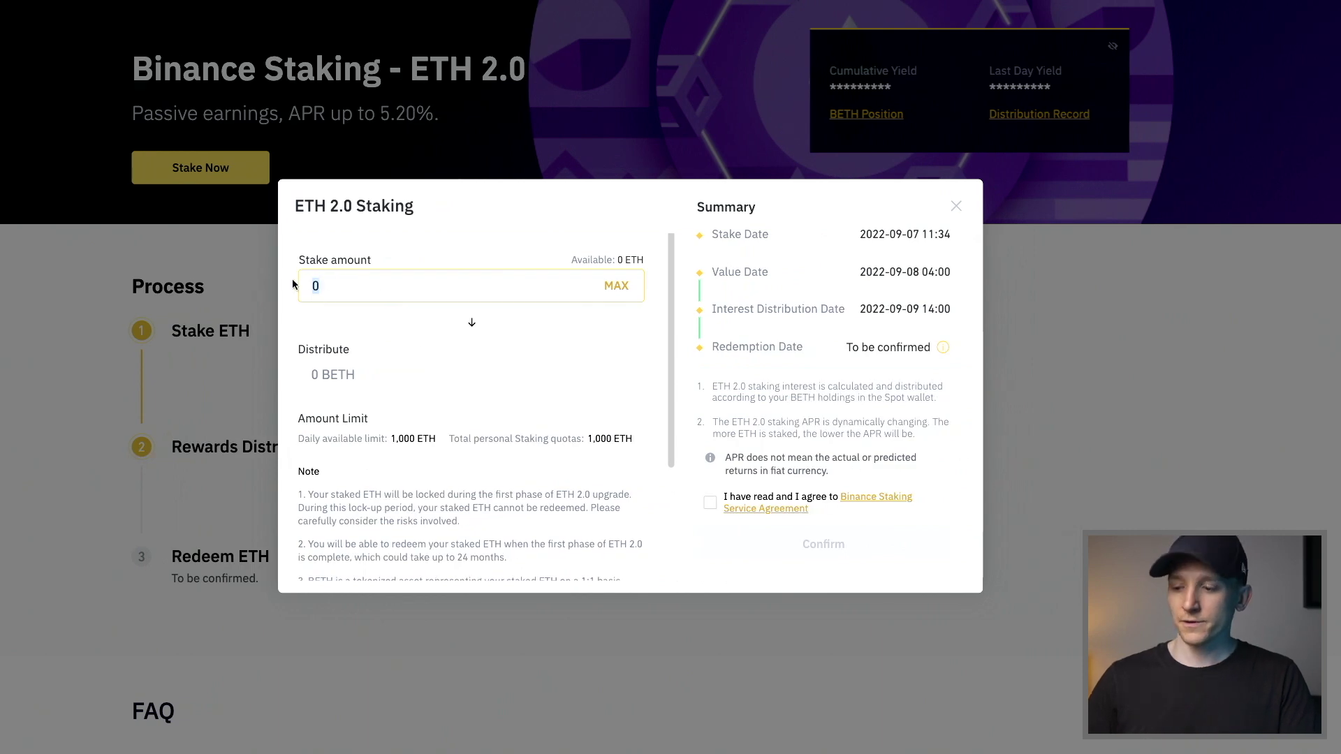
text(10)
key(BackSpace)
key(BackSpace)
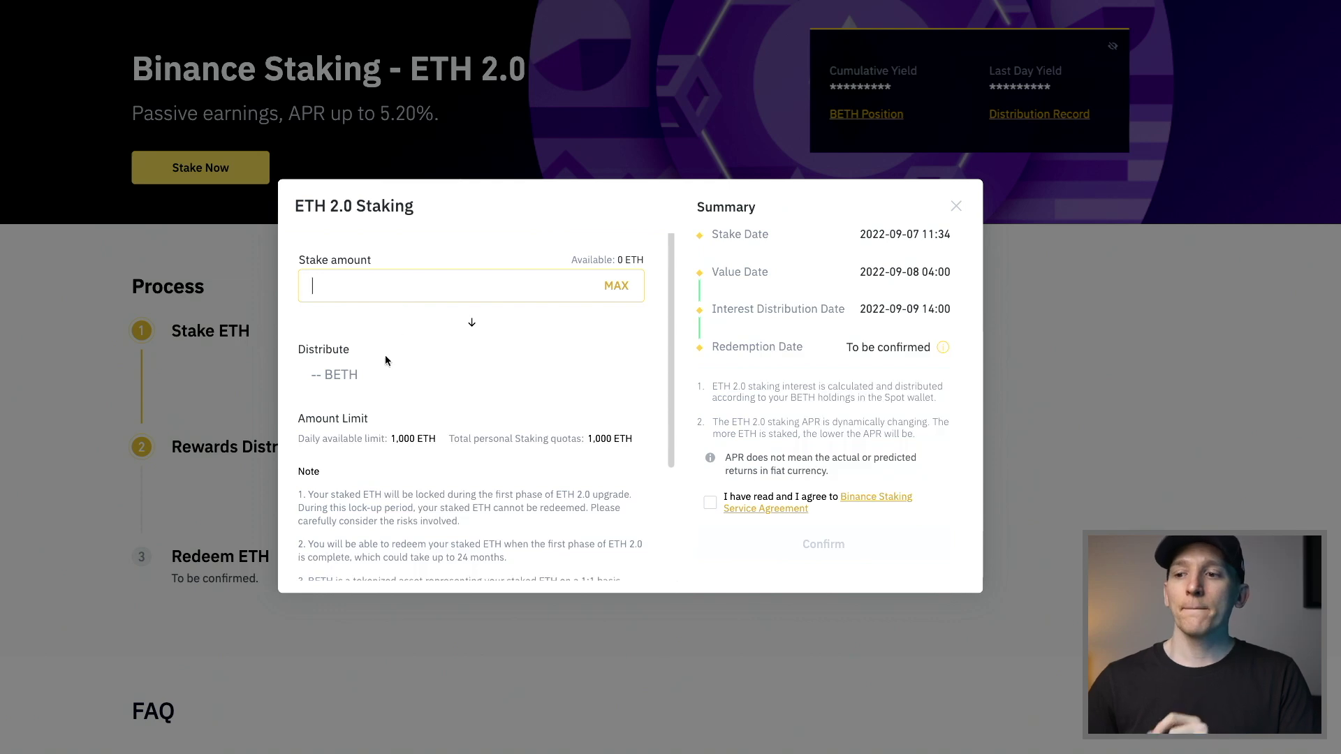
scroll(384, 363, down, 1)
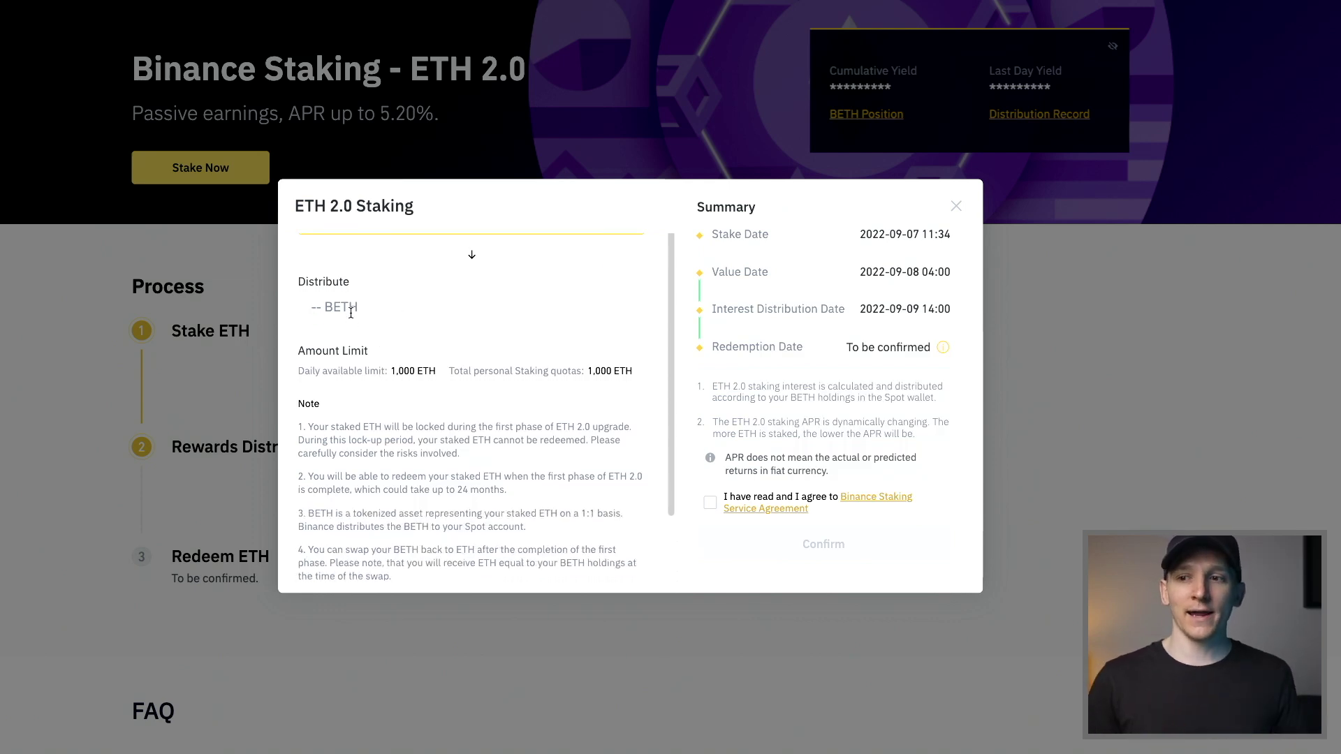
scroll(411, 381, down, 1)
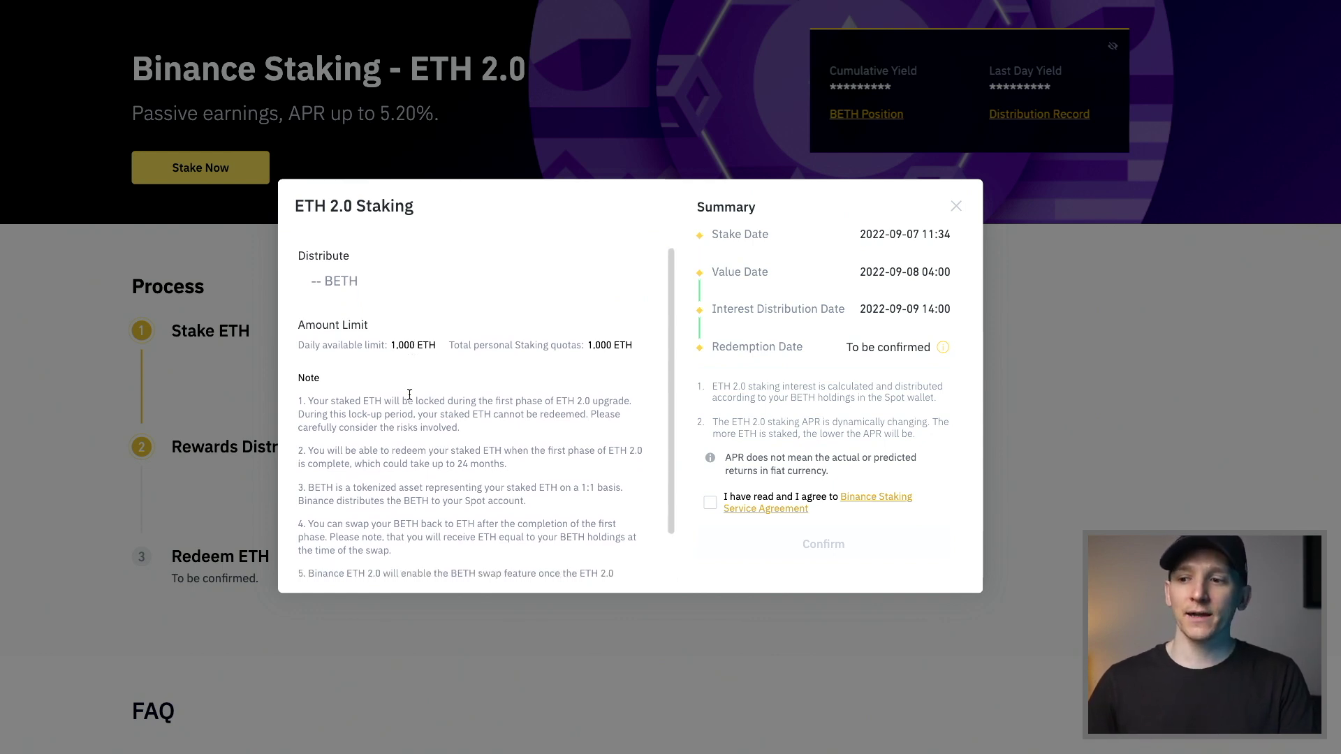
scroll(410, 394, up, 3)
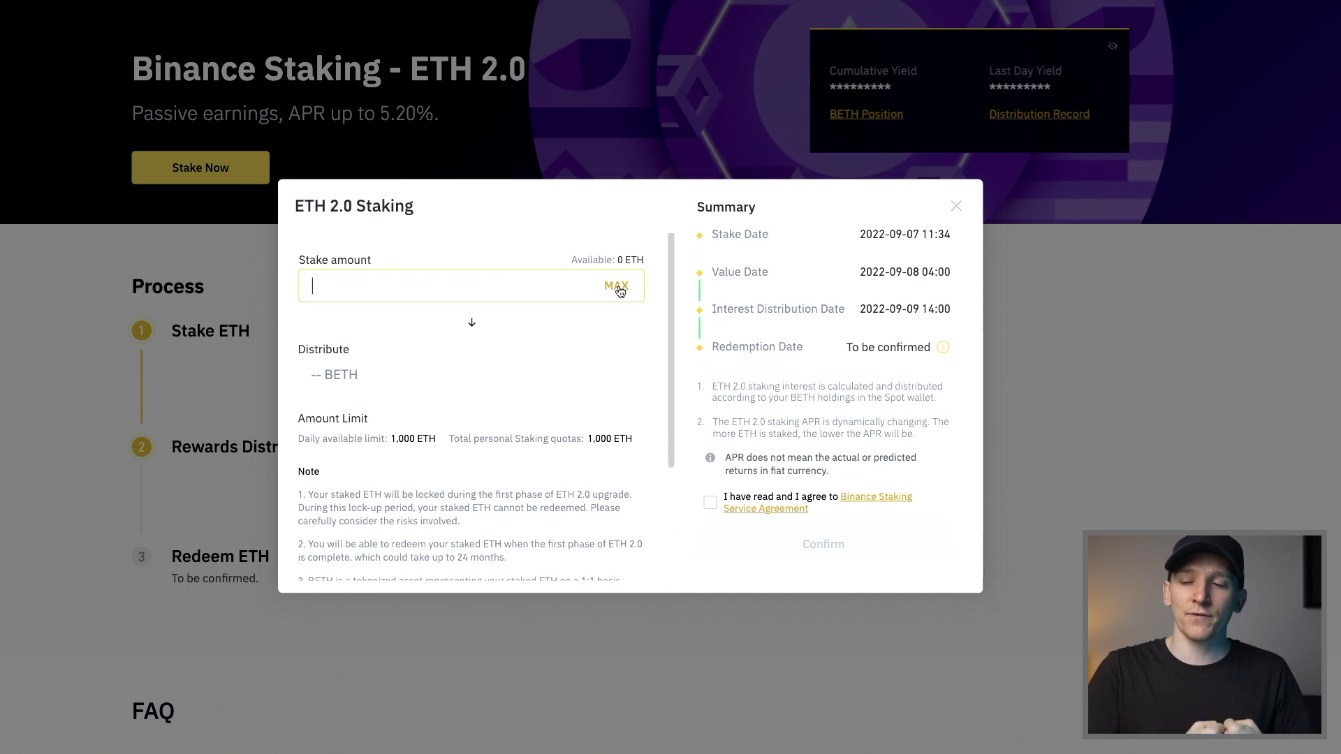
scroll(502, 363, down, 1)
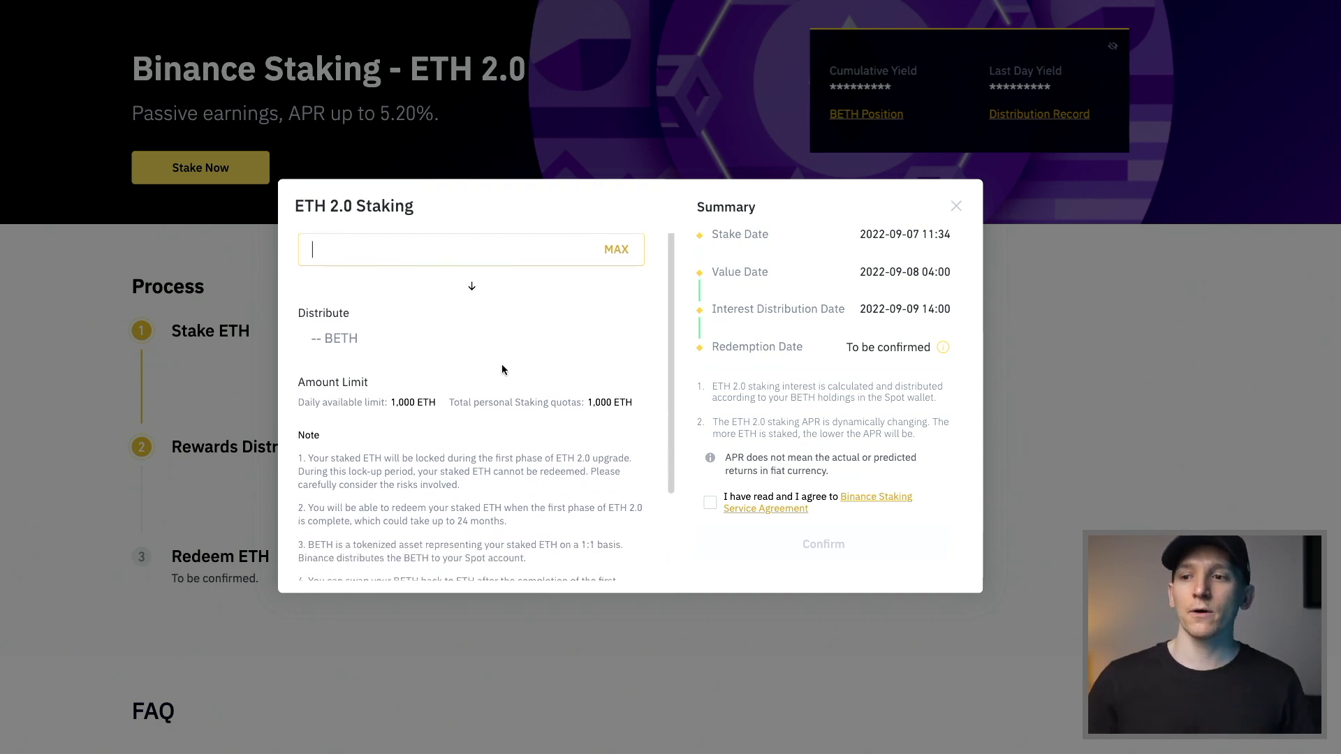
scroll(418, 372, up, 1)
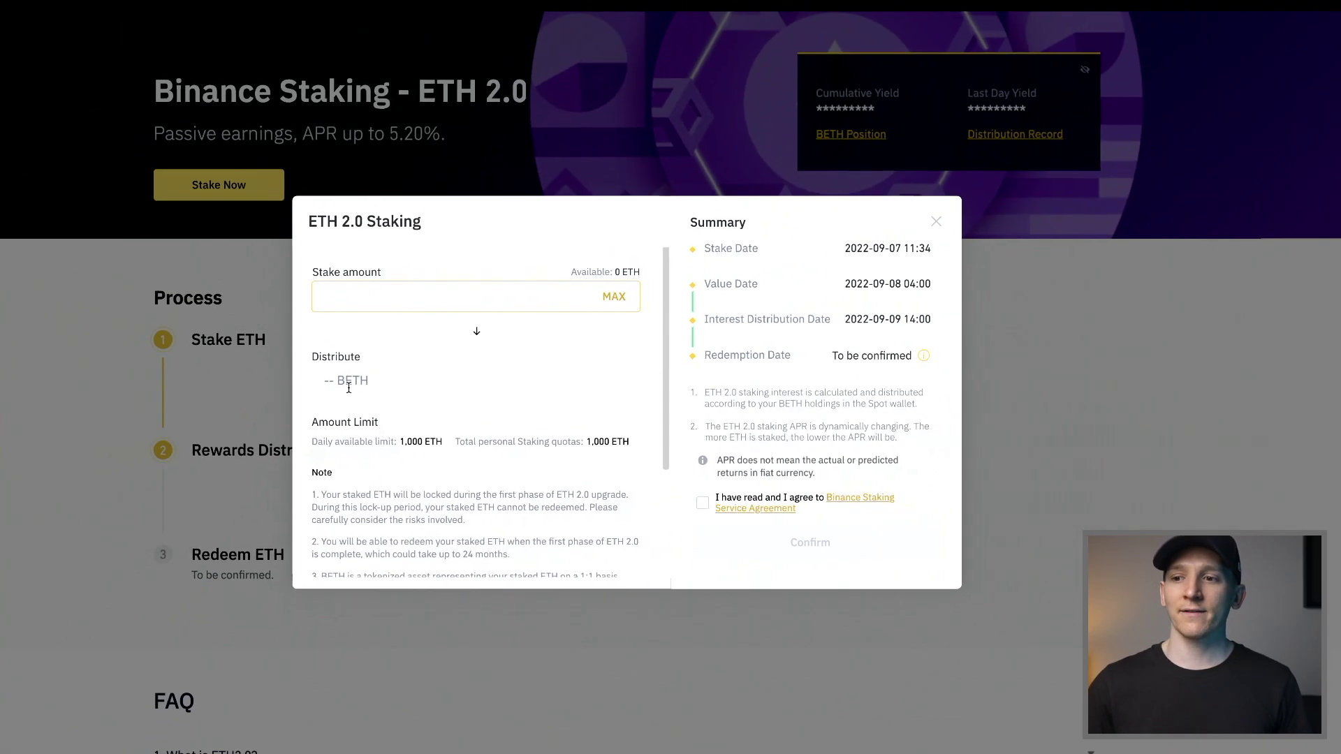
click(391, 377)
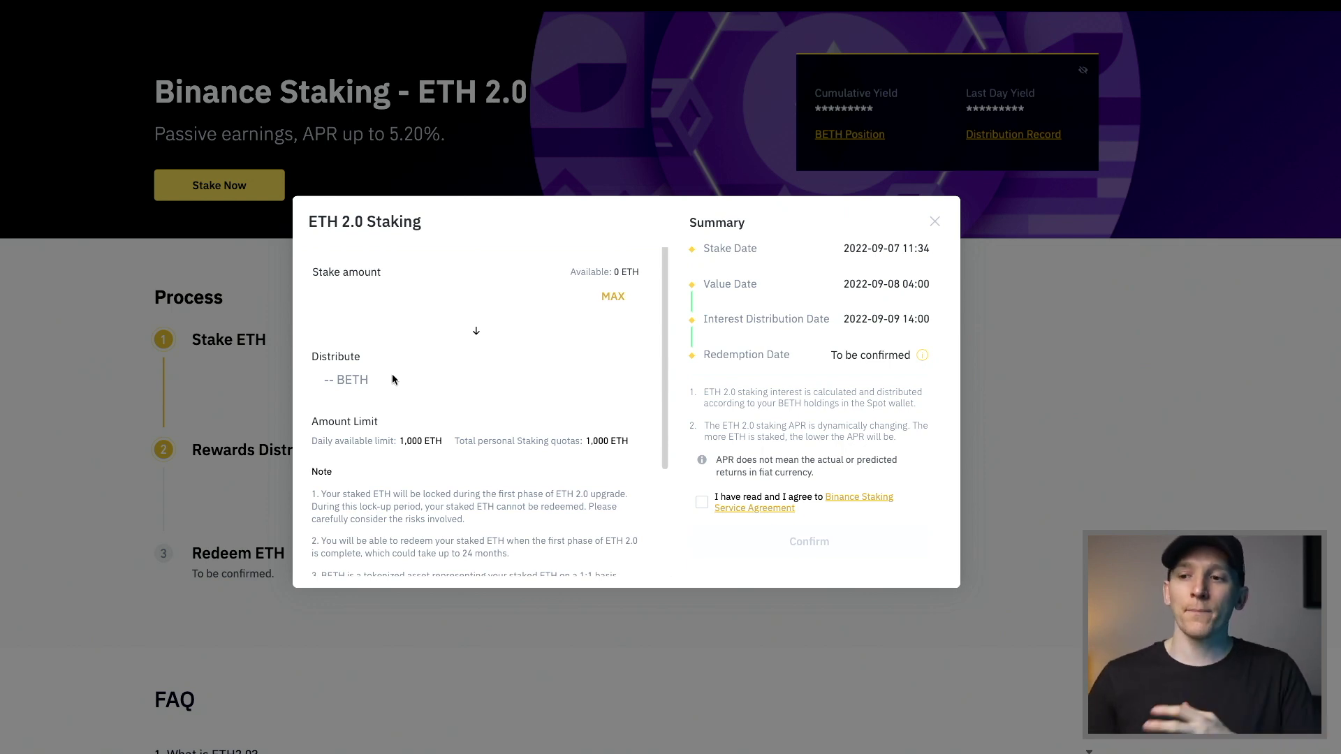
Highlight the word BETH on the ETH 2.0 staking form.
double_click(352, 379)
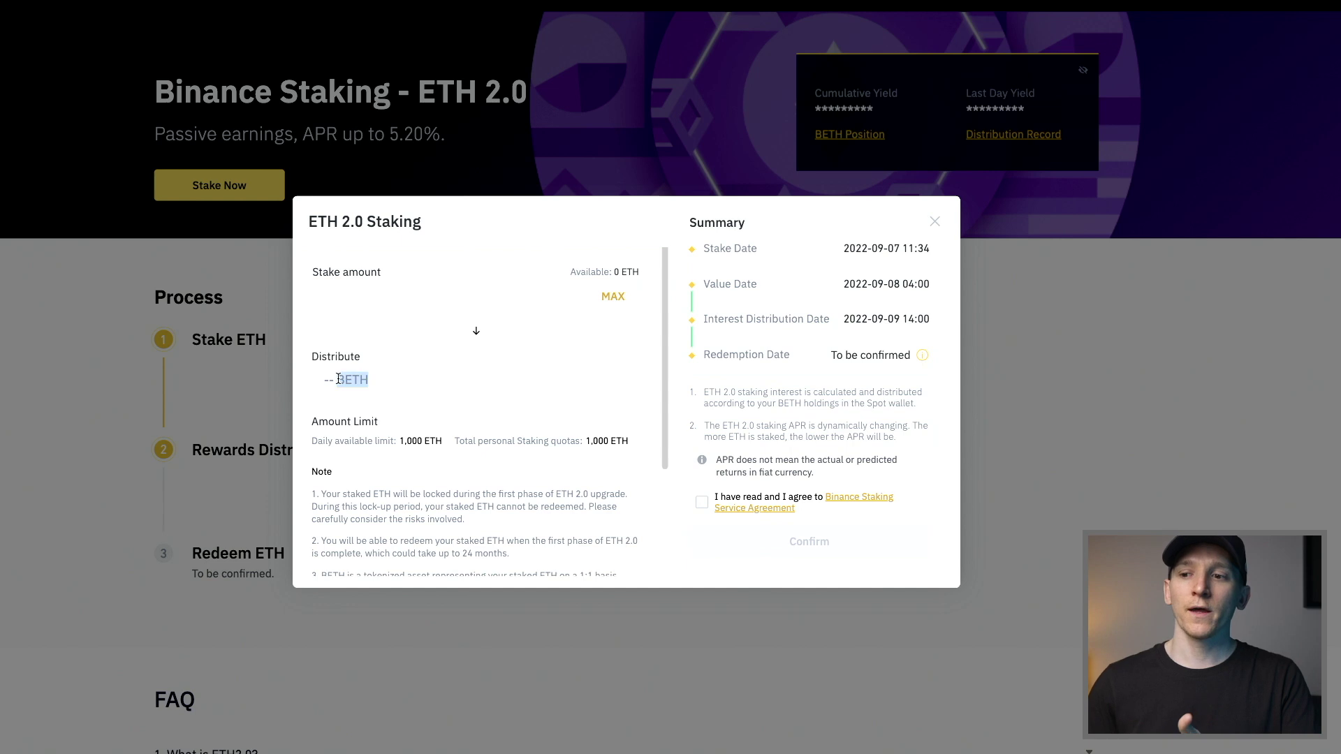
click(351, 380)
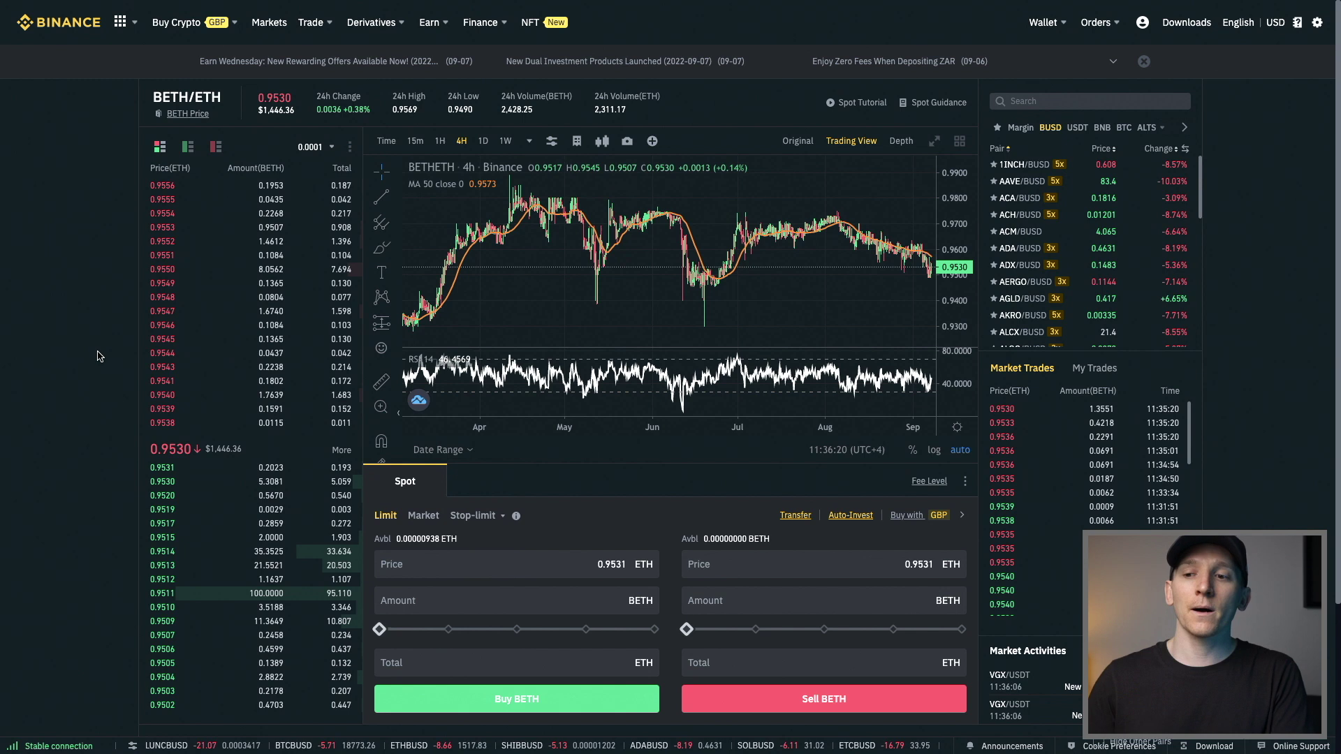
Point out the BETH/ETH price of 0.9530 on the spot trading page.
scroll(114, 396, down, 1)
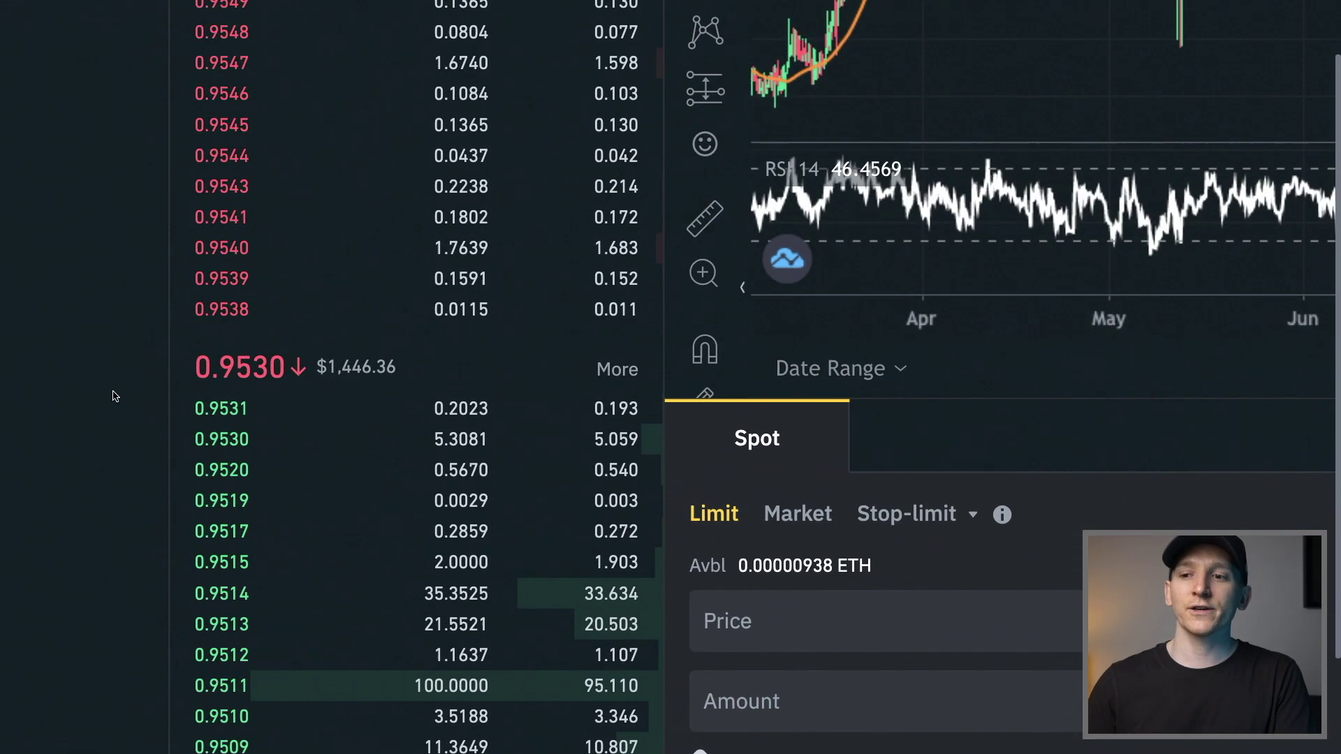
drag(253, 369, 213, 370)
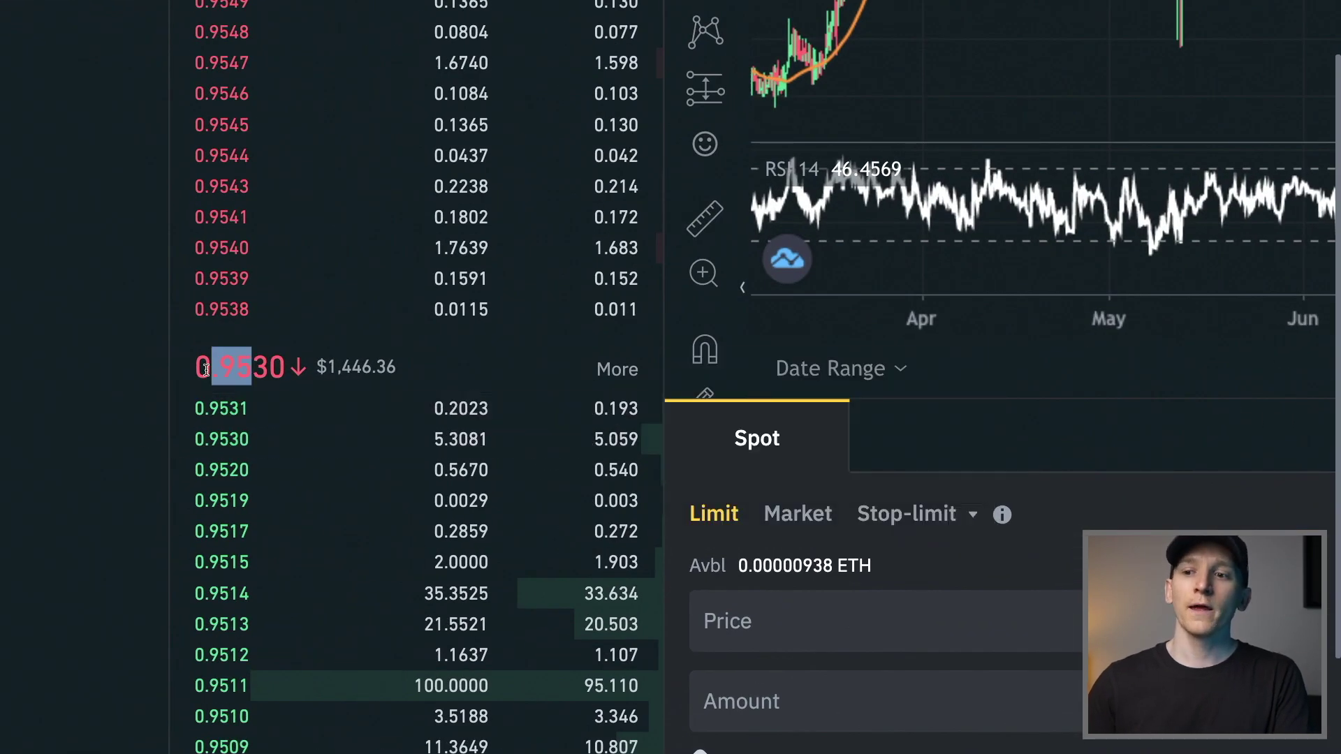
click(239, 370)
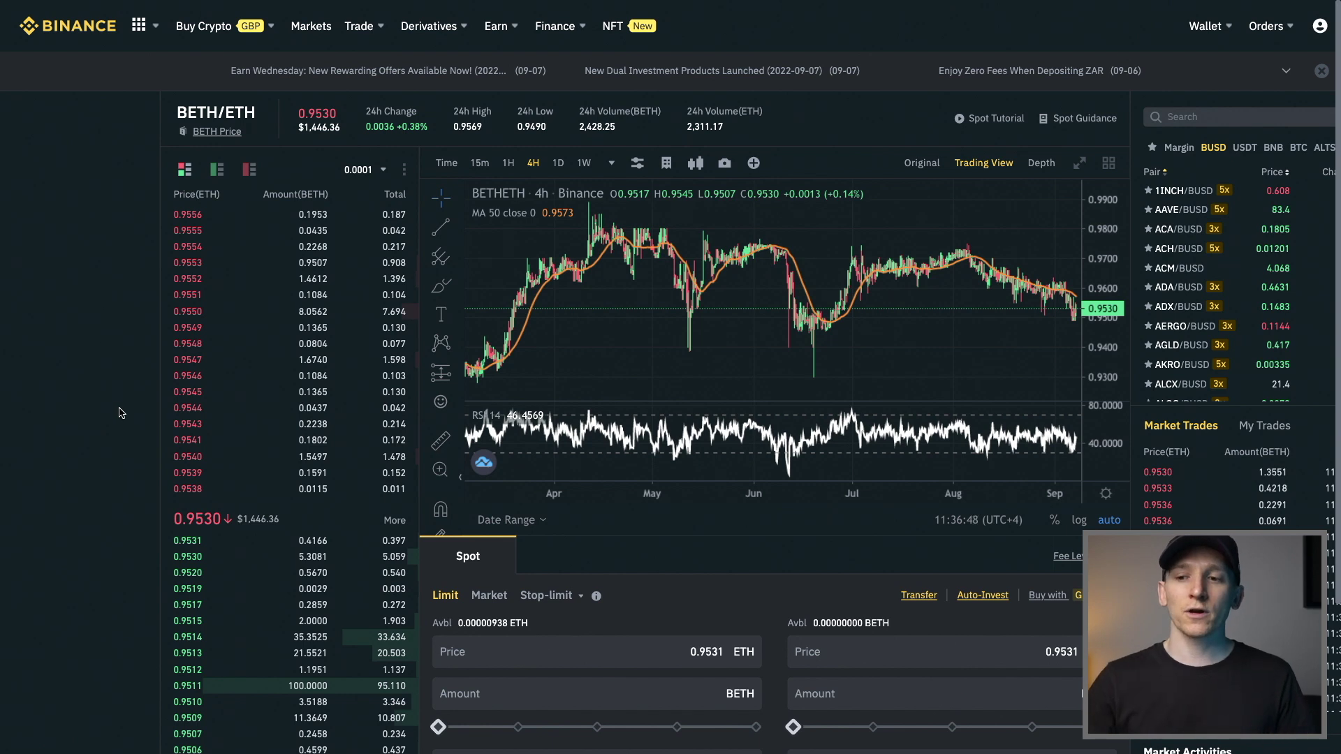
scroll(120, 413, down, 1)
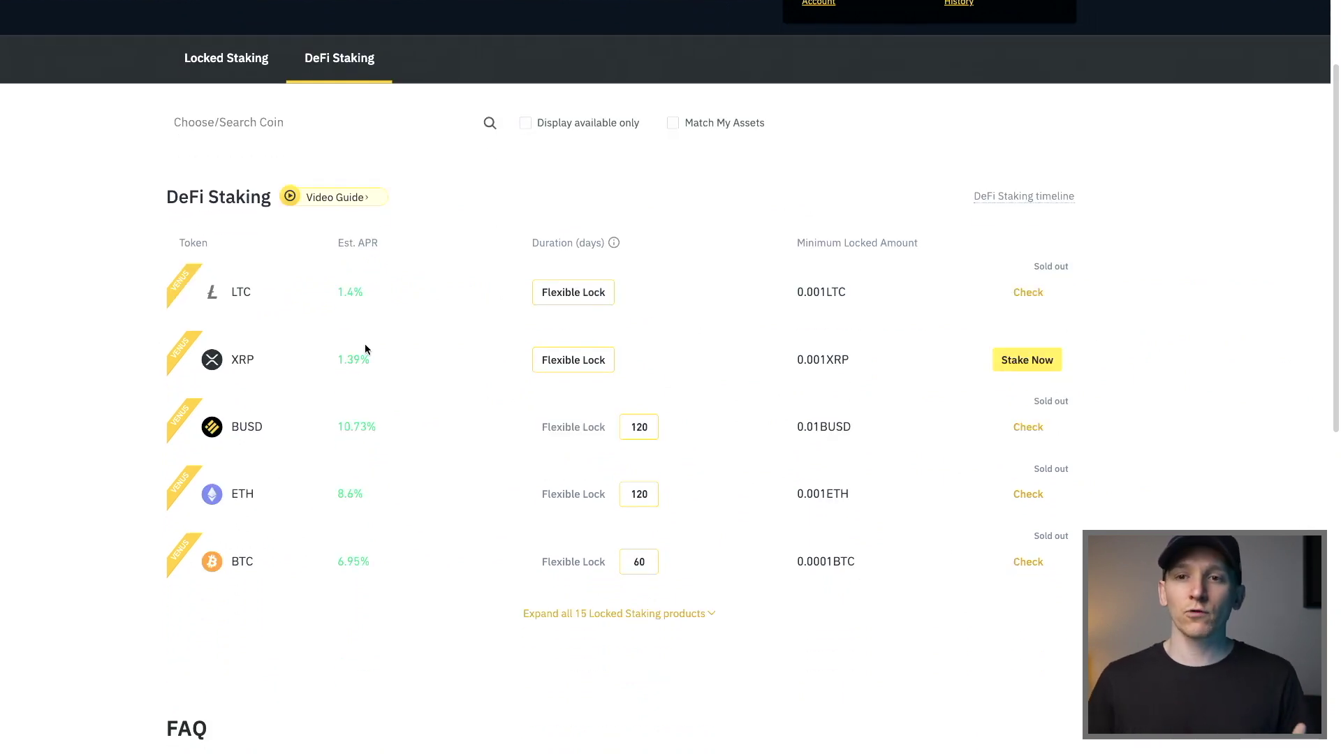
Expand all DeFi Staking products and set ETH and BTC to Flexible lock.
scroll(435, 338, down, 1)
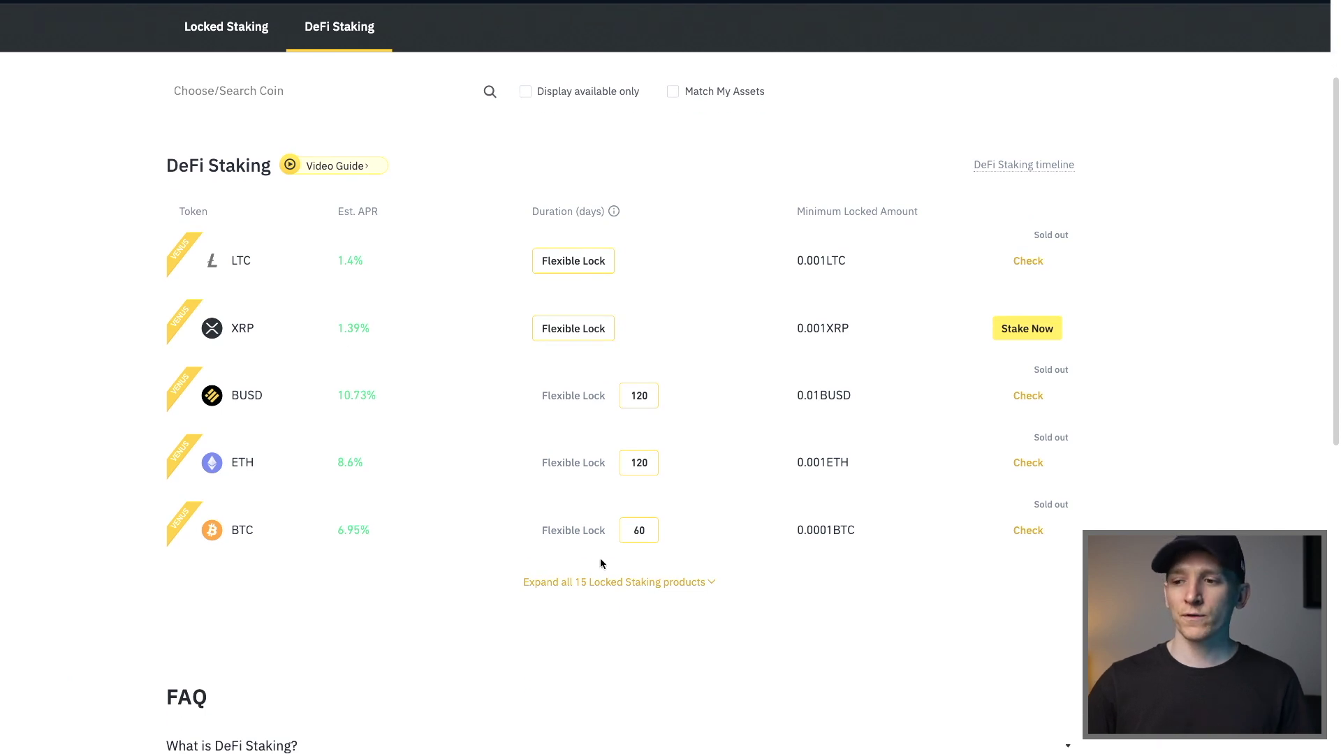
click(585, 581)
scroll(269, 450, up, 1)
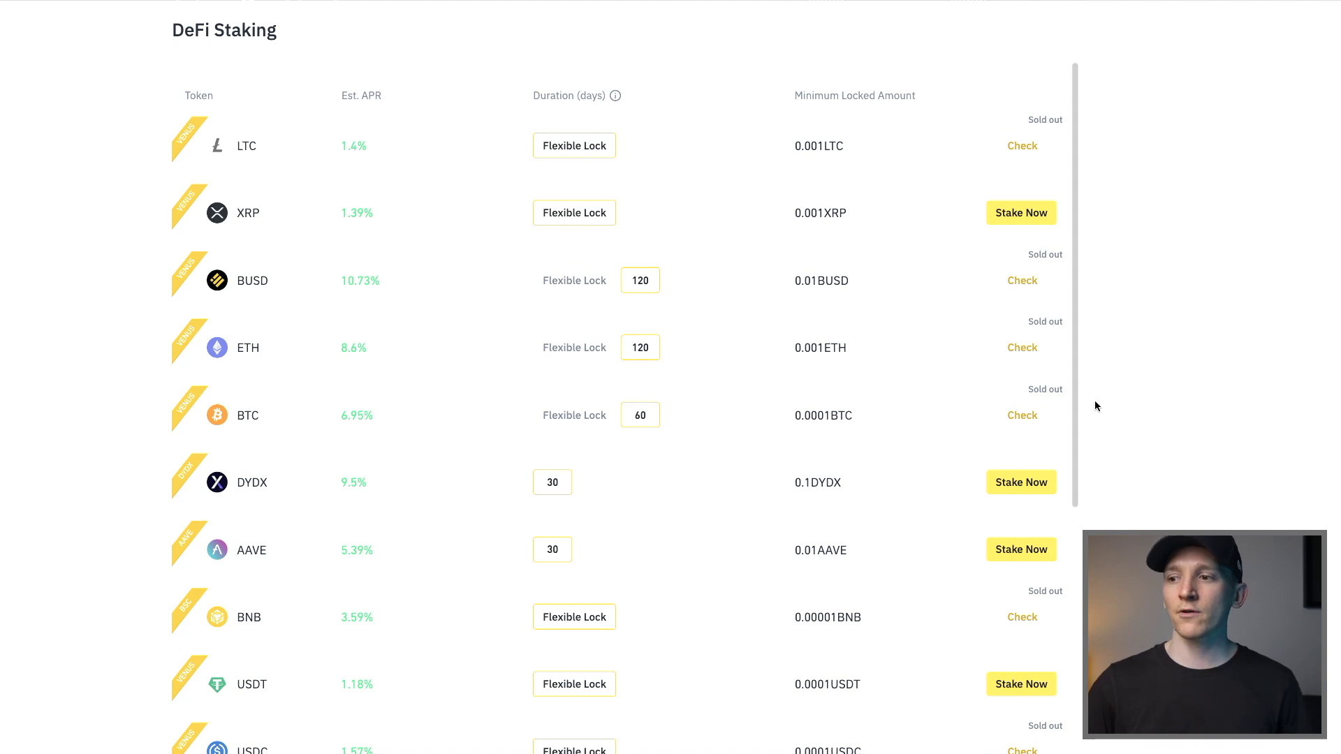
click(590, 350)
click(578, 416)
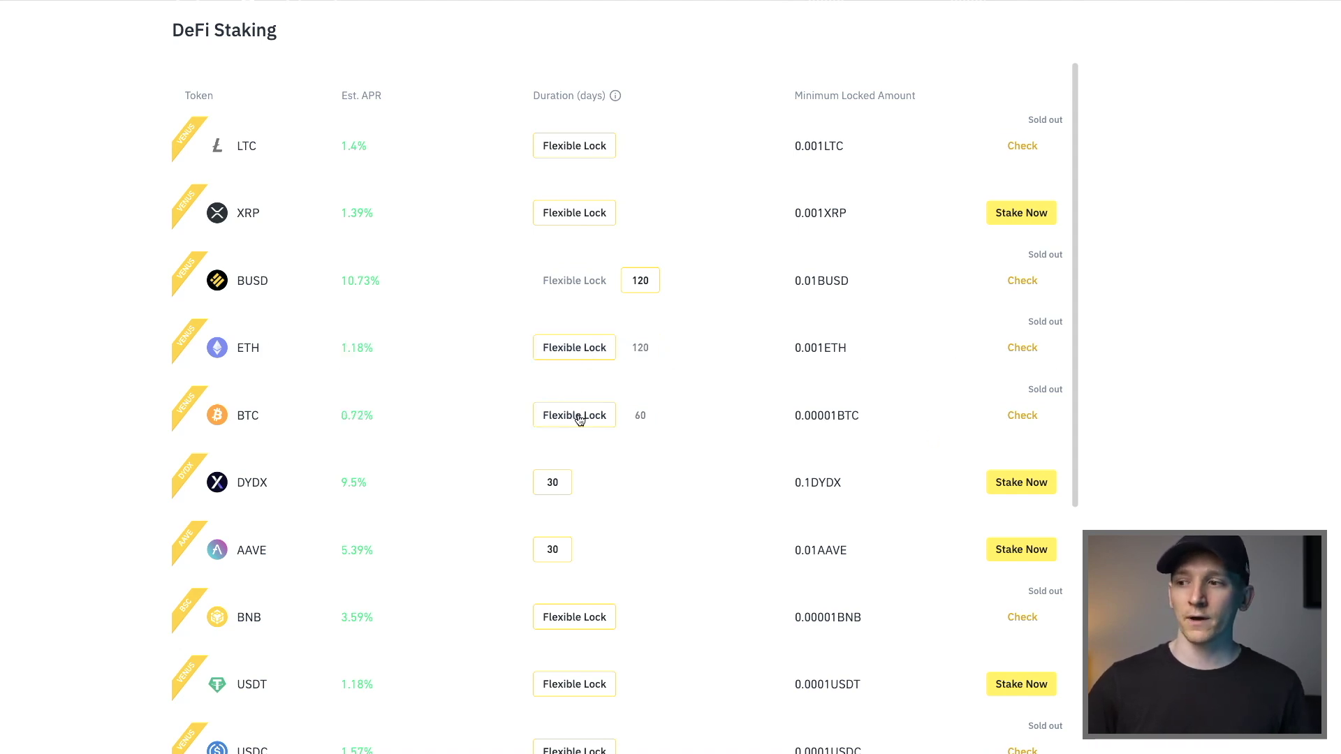
Browse the full DeFi Staking list and open the USDT Flexible staking form at 1.18% APR.
scroll(580, 377, down, 2)
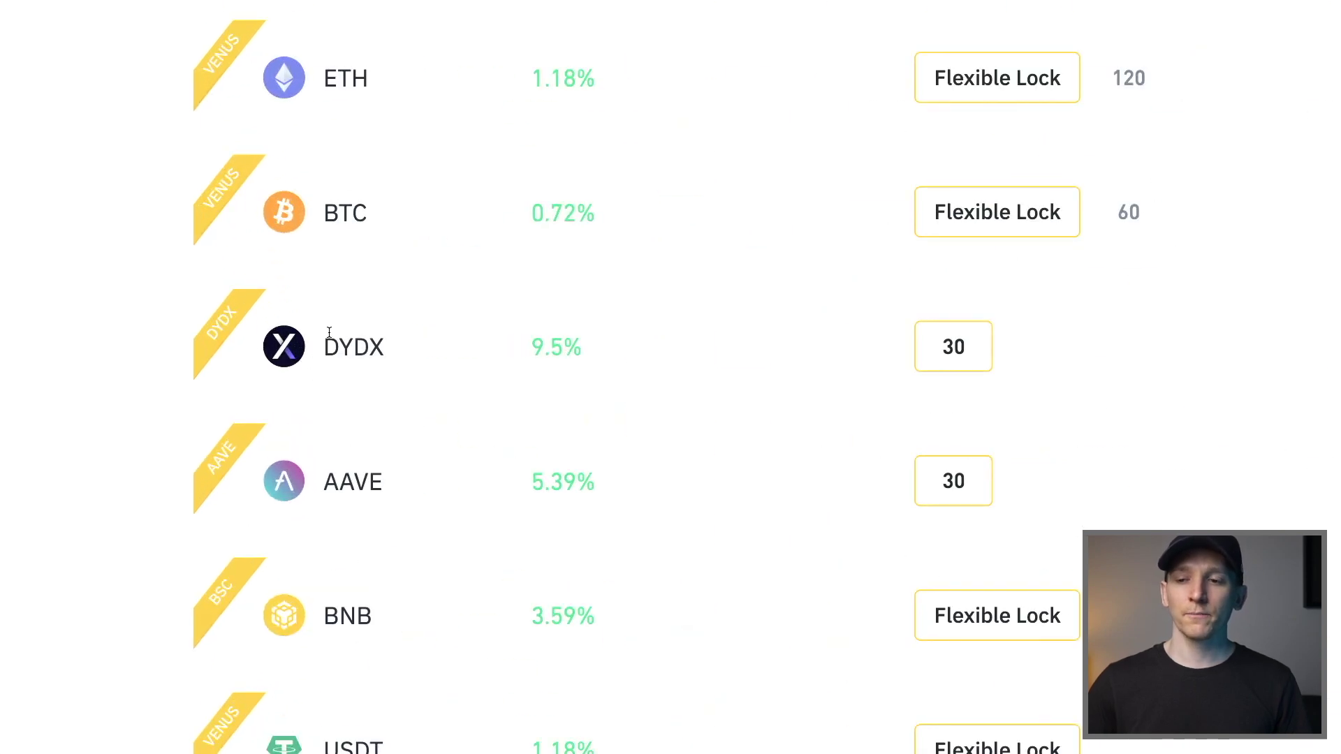
scroll(320, 347, down, 3)
scroll(320, 347, up, 2)
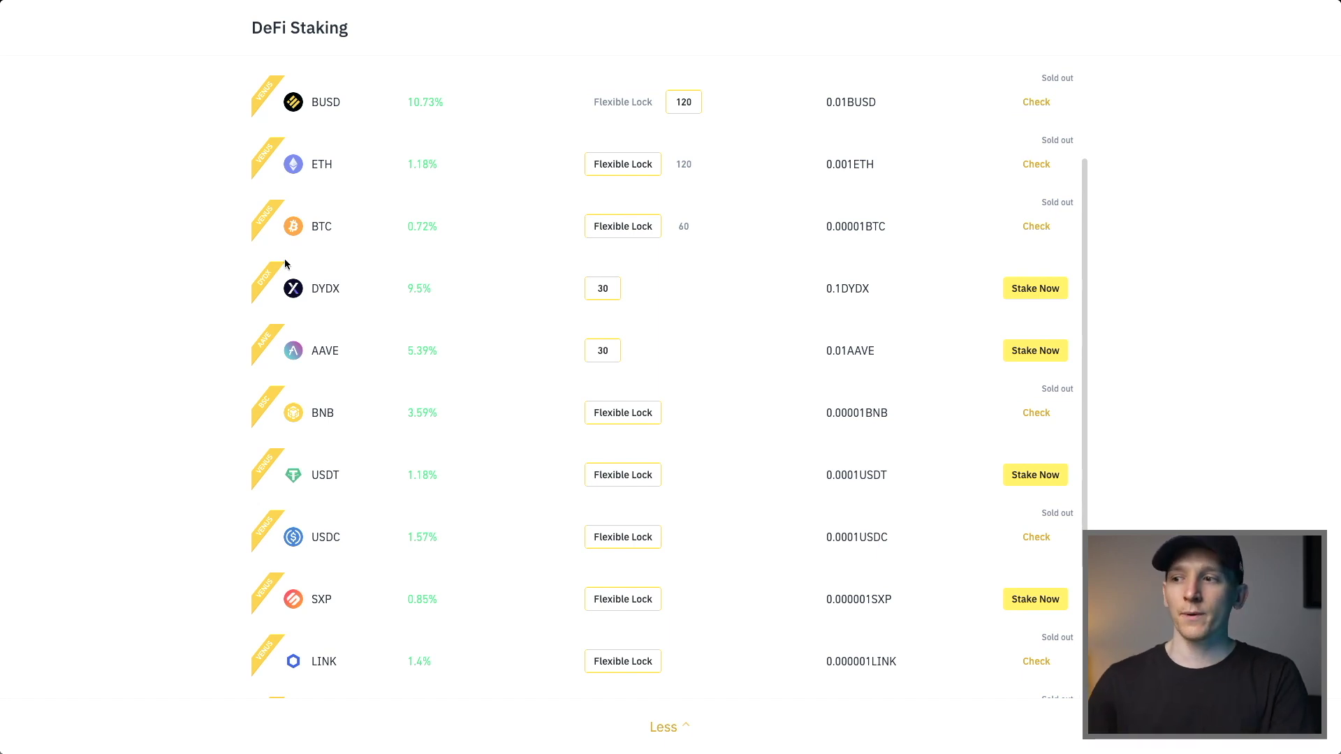
scroll(744, 330, up, 3)
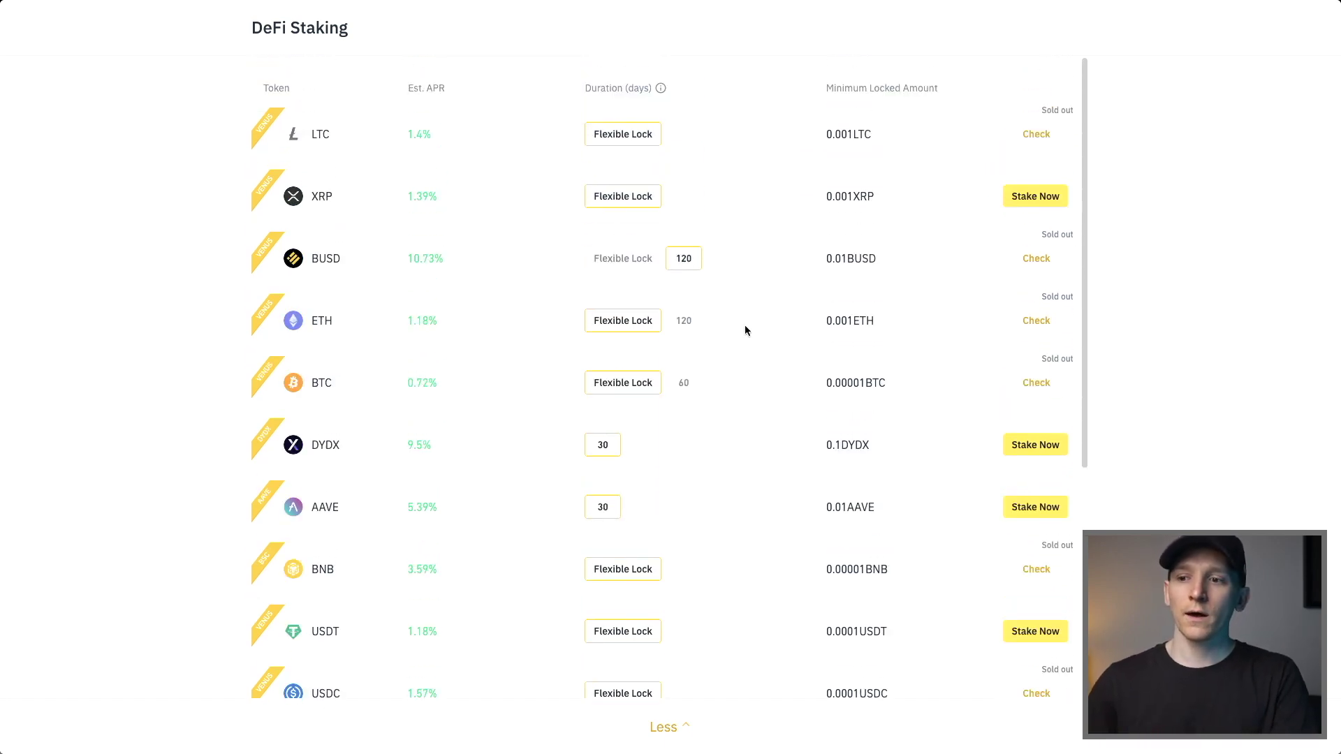
scroll(454, 429, down, 2)
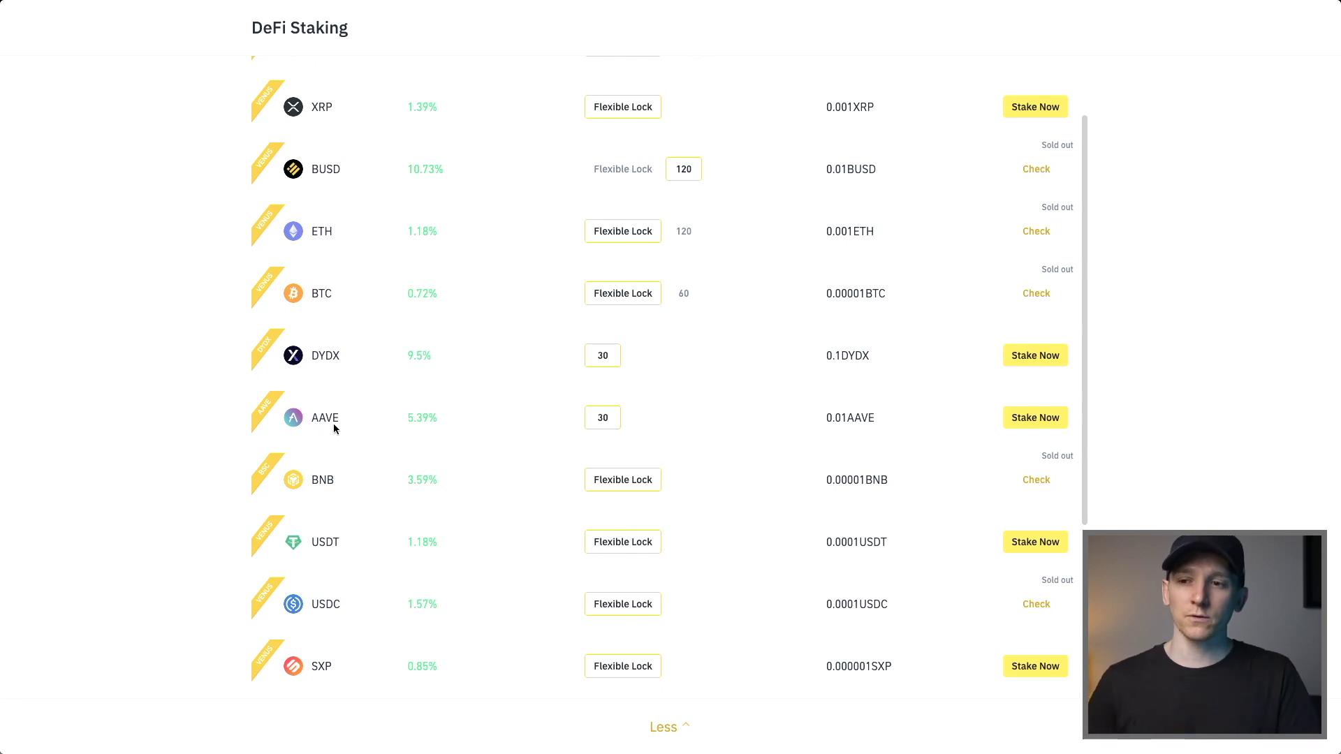
scroll(382, 454, up, 1)
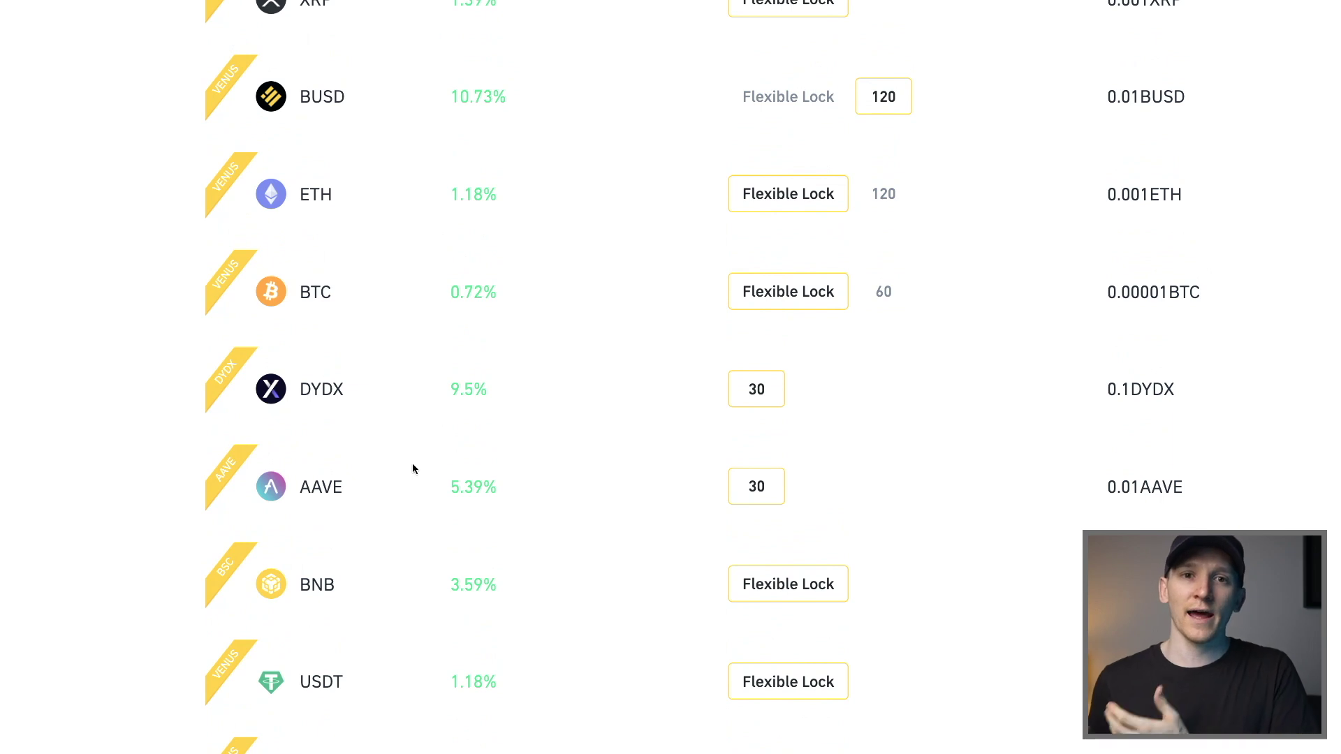
scroll(468, 465, up, 1)
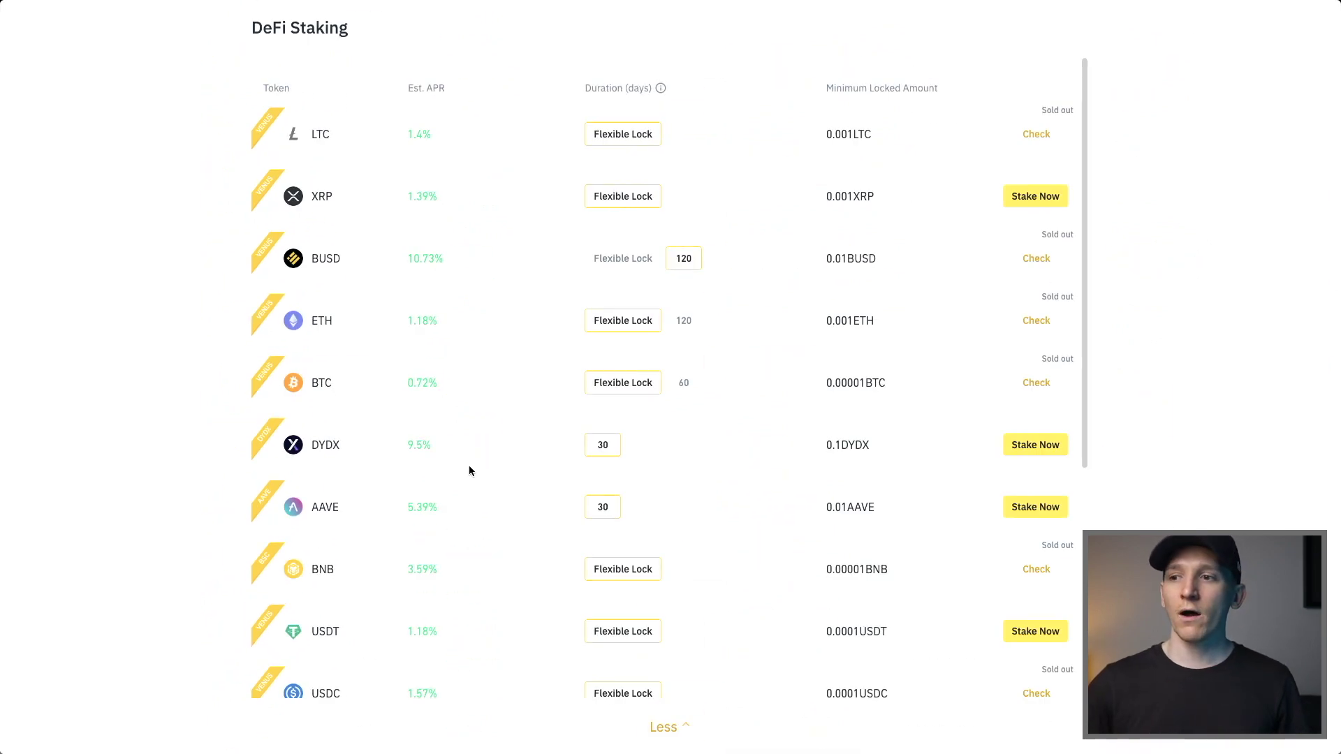
scroll(322, 482, down, 3)
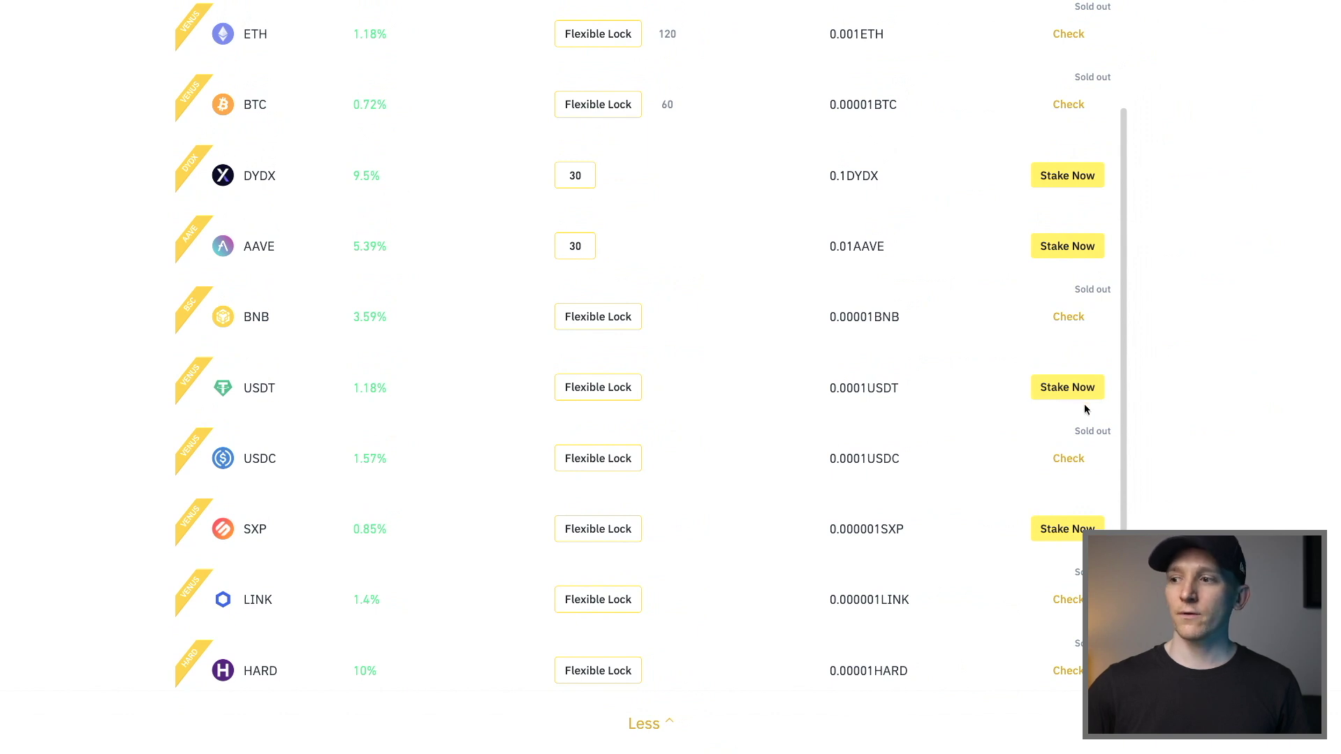
click(1062, 392)
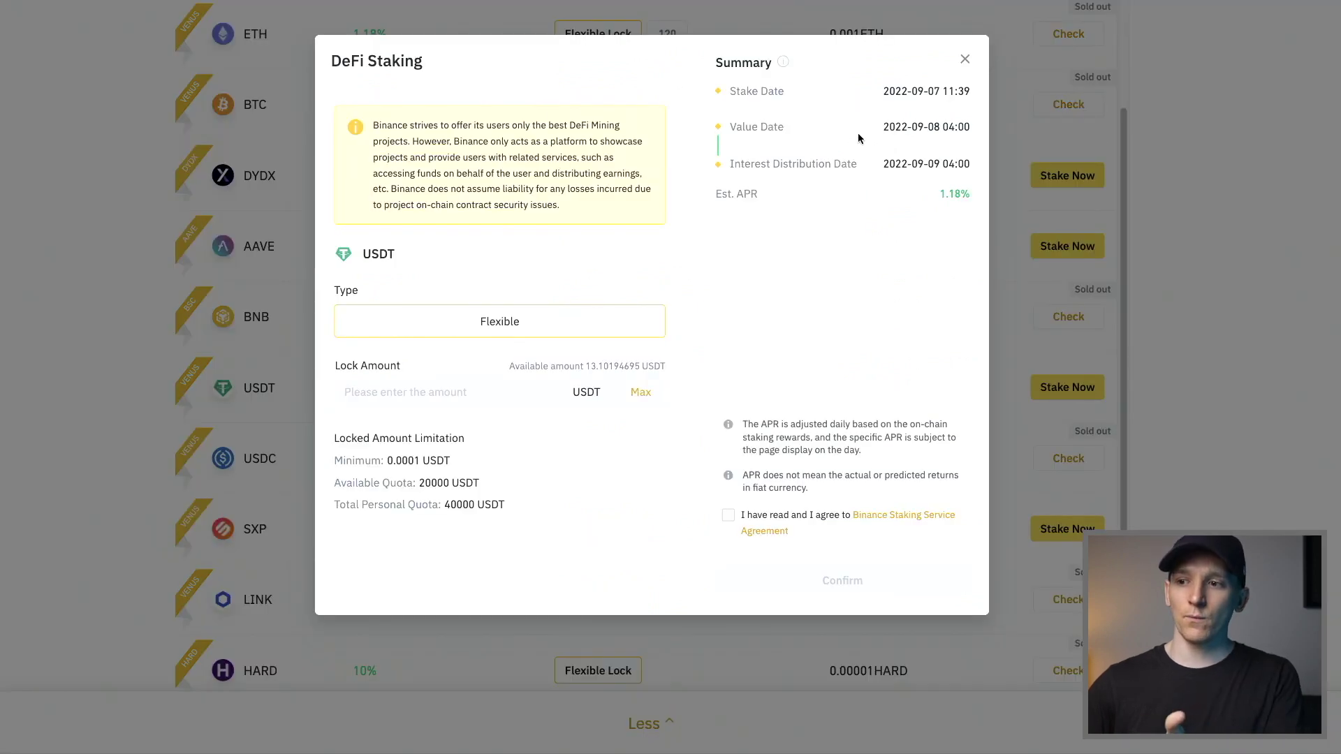
click(965, 59)
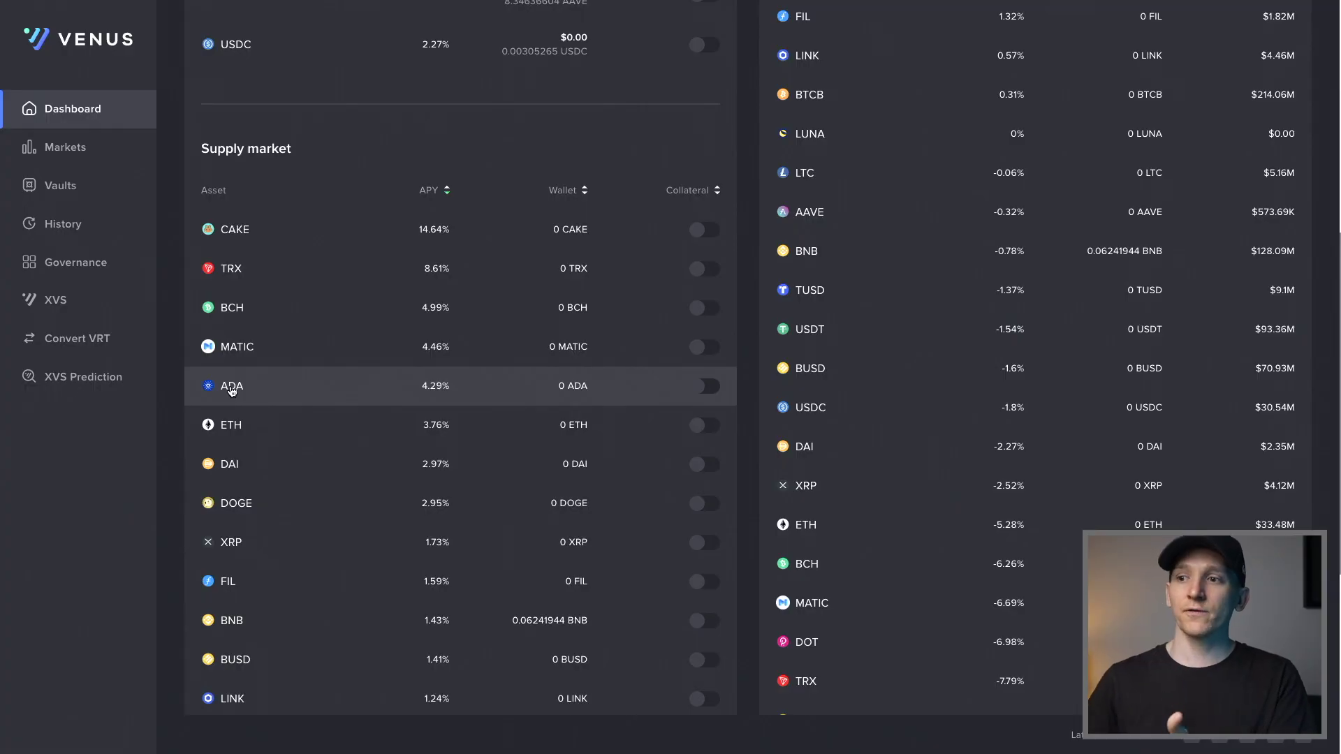
Scroll down through the Venus Supply market table to review each asset's APY, then back up.
scroll(278, 377, down, 1)
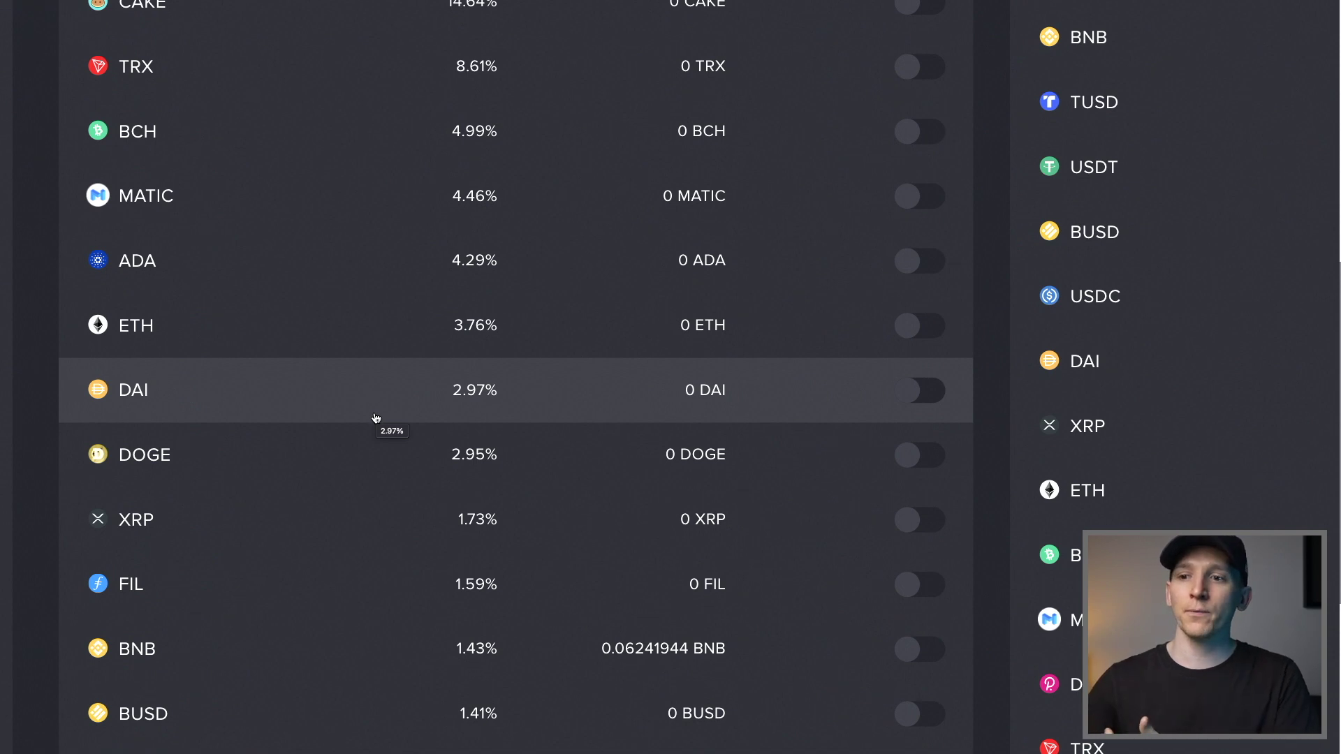
scroll(447, 330, down, 2)
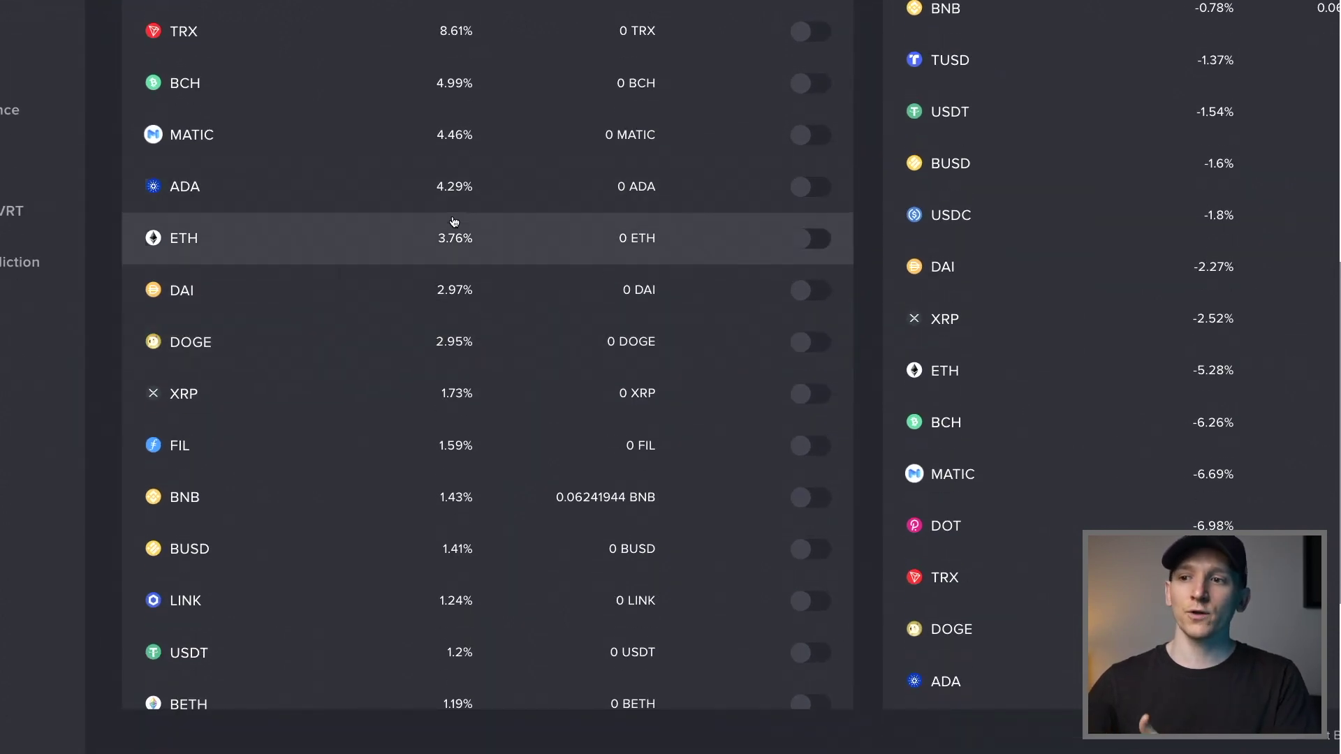
scroll(452, 224, down, 2)
scroll(464, 384, down, 3)
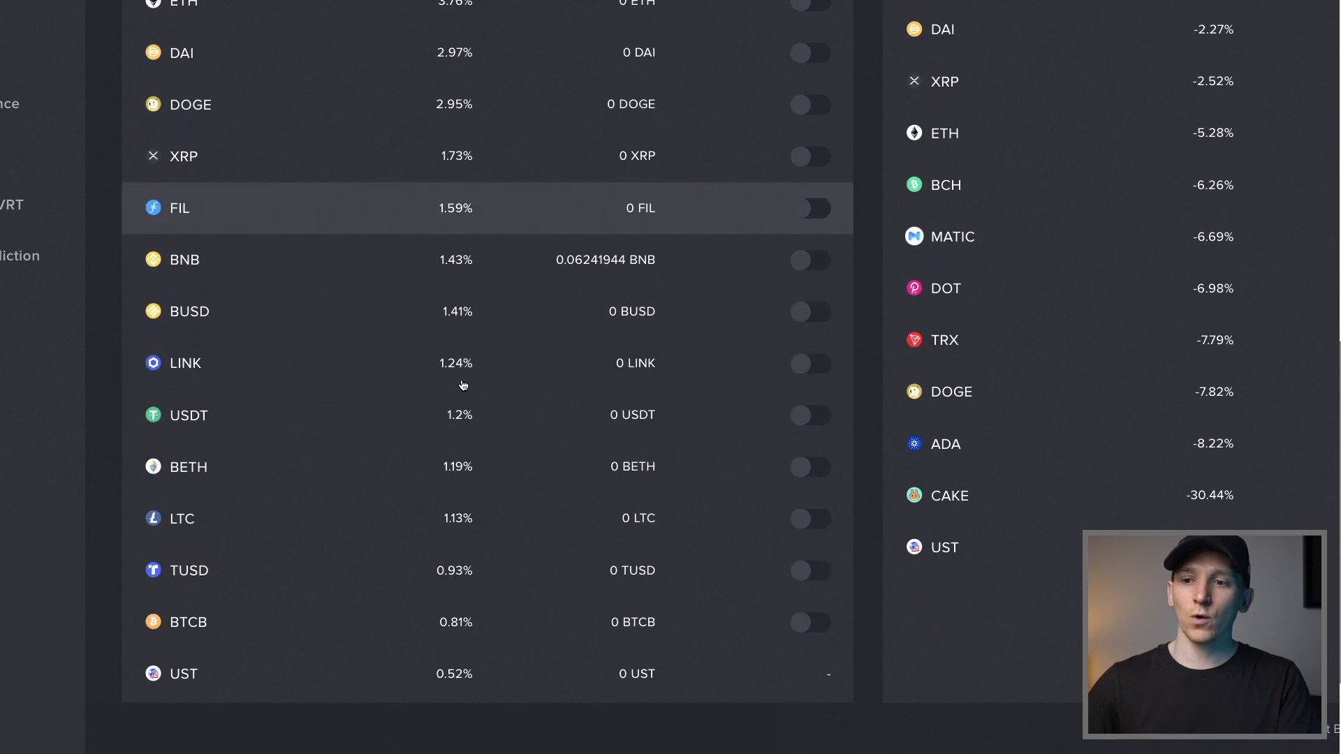
scroll(463, 384, up, 5)
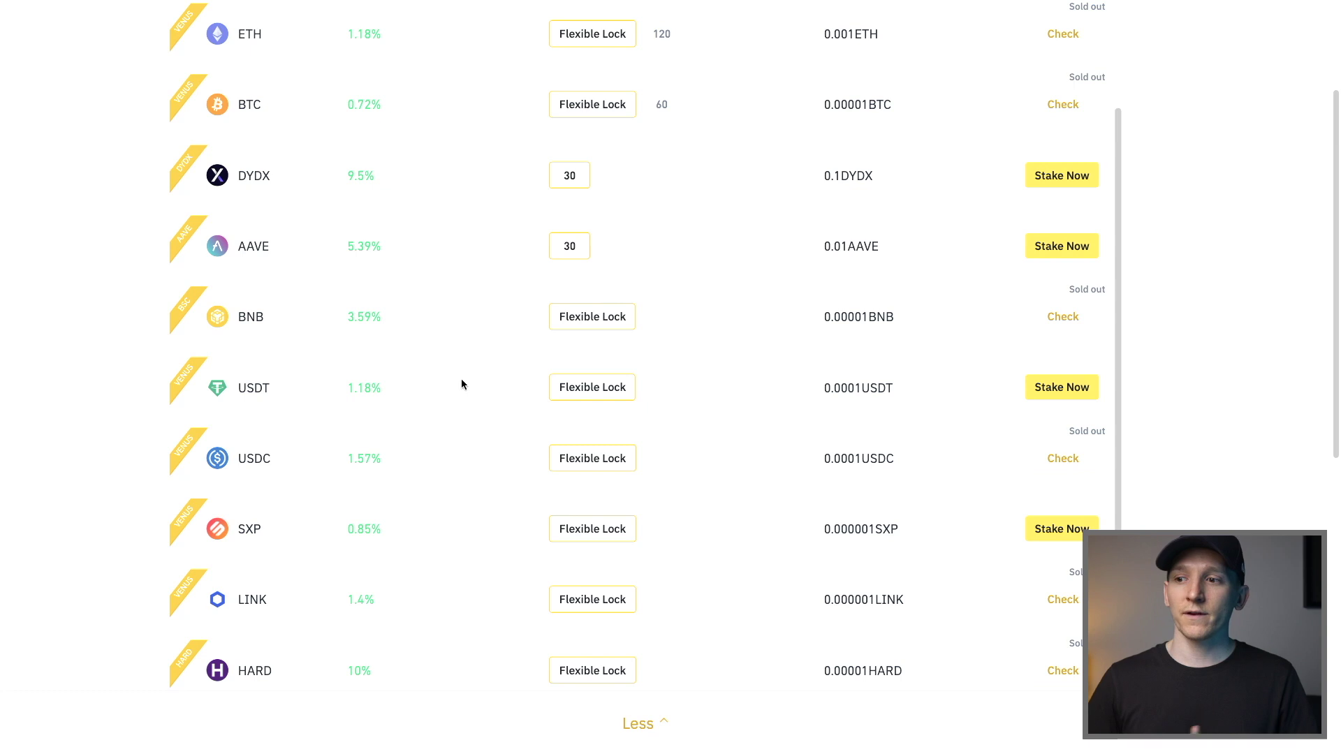
Scroll the expanded DeFi Staking list to review APRs like DYDX 9.5%, HARD 10%, XVS 4.12%.
scroll(458, 364, down, 2)
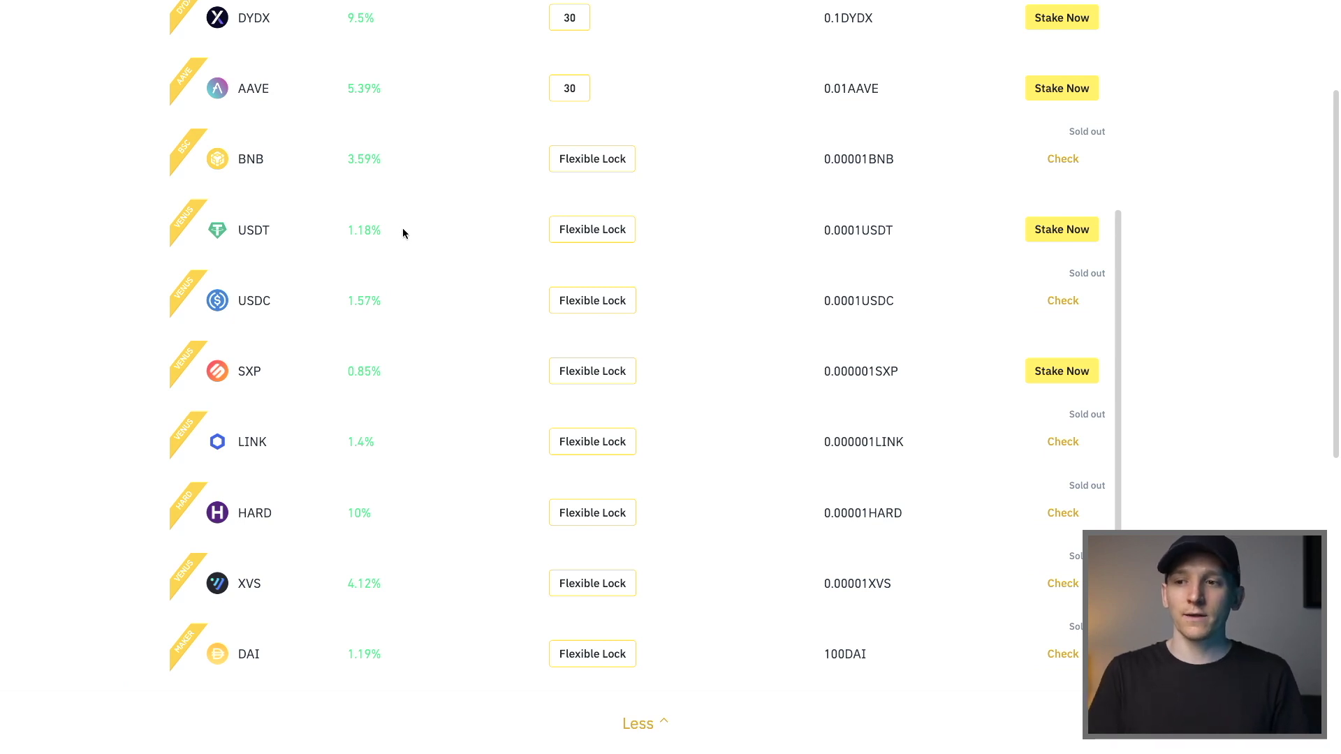
scroll(353, 346, up, 1)
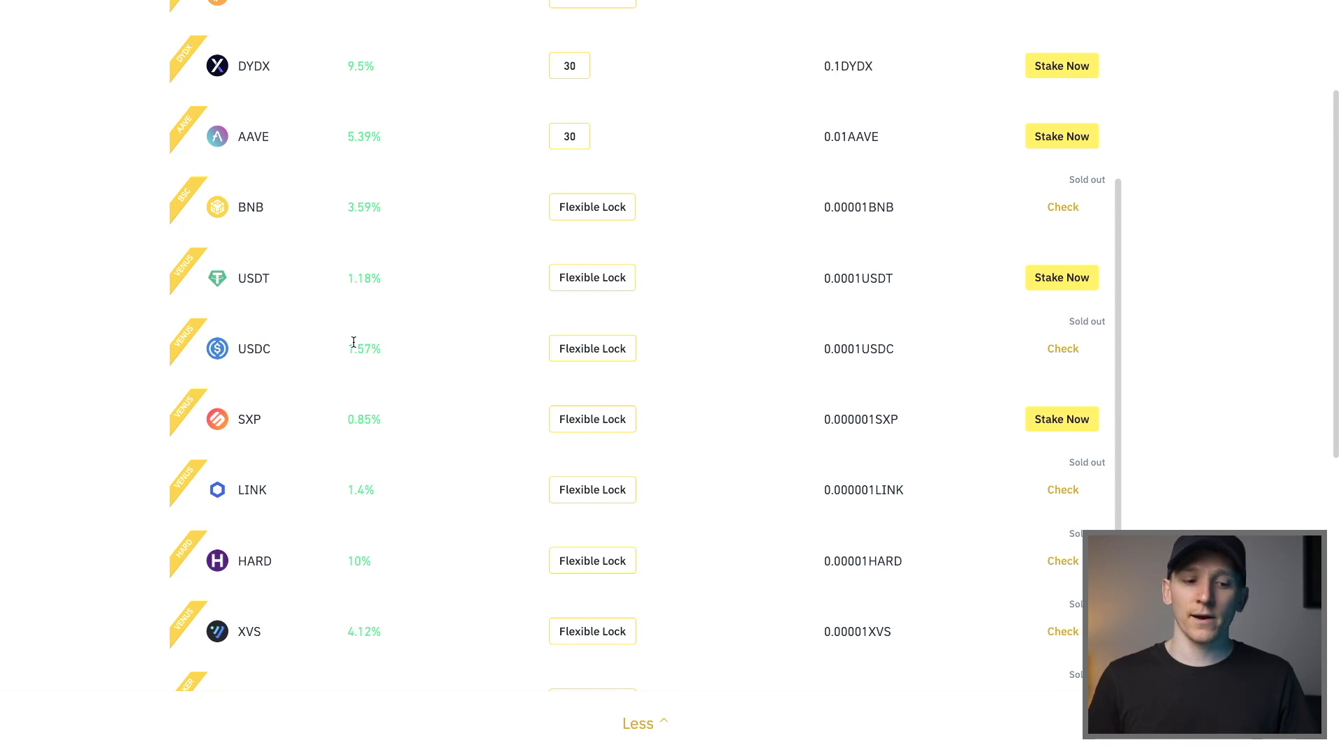
scroll(402, 378, up, 1)
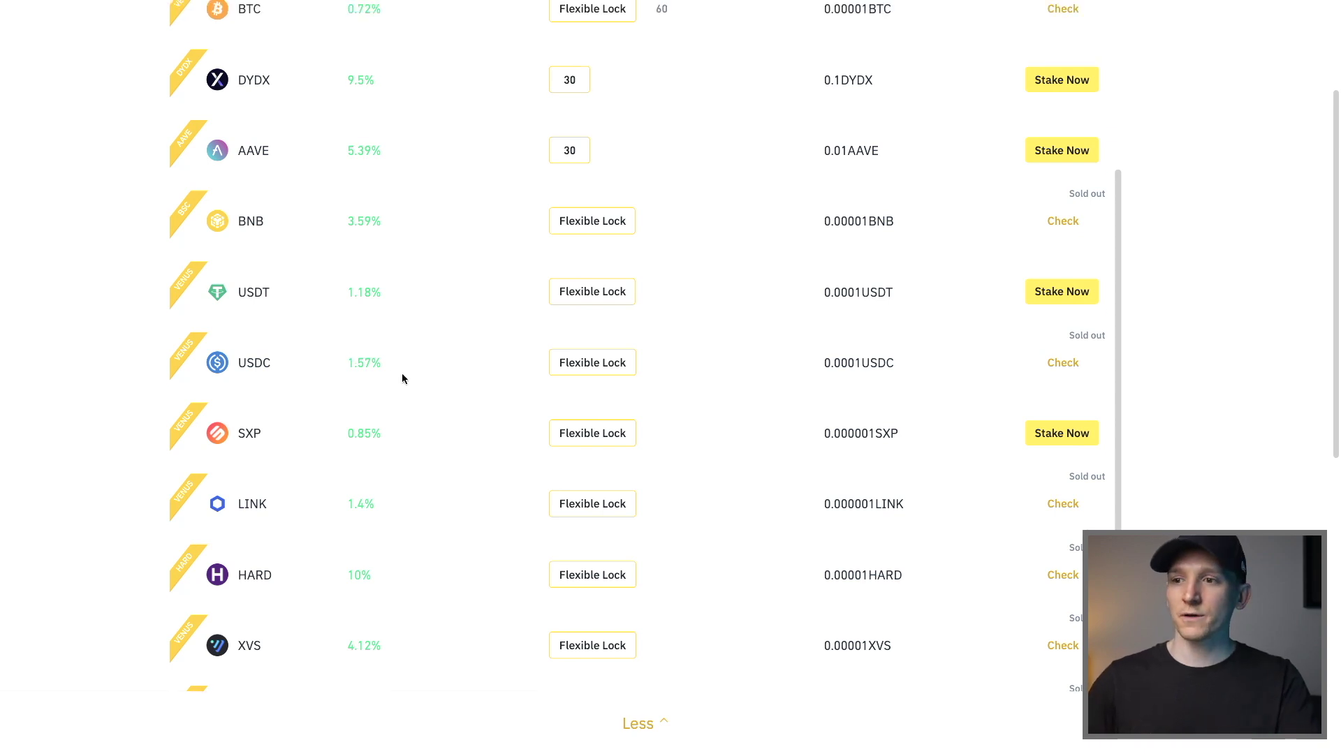